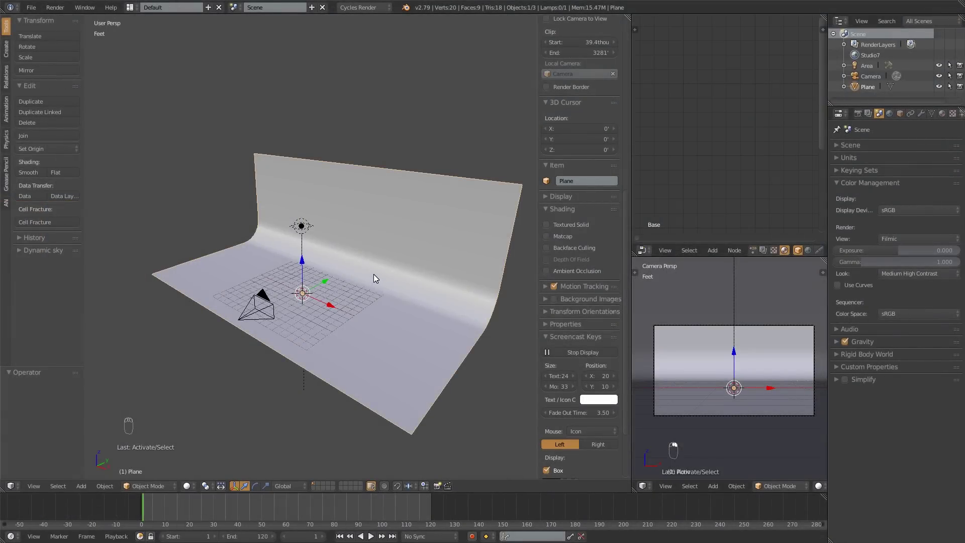
Orbit around the backdrop and select the camera, area light and backdrop plane together.
middle_click_drag(381, 269, 326, 279)
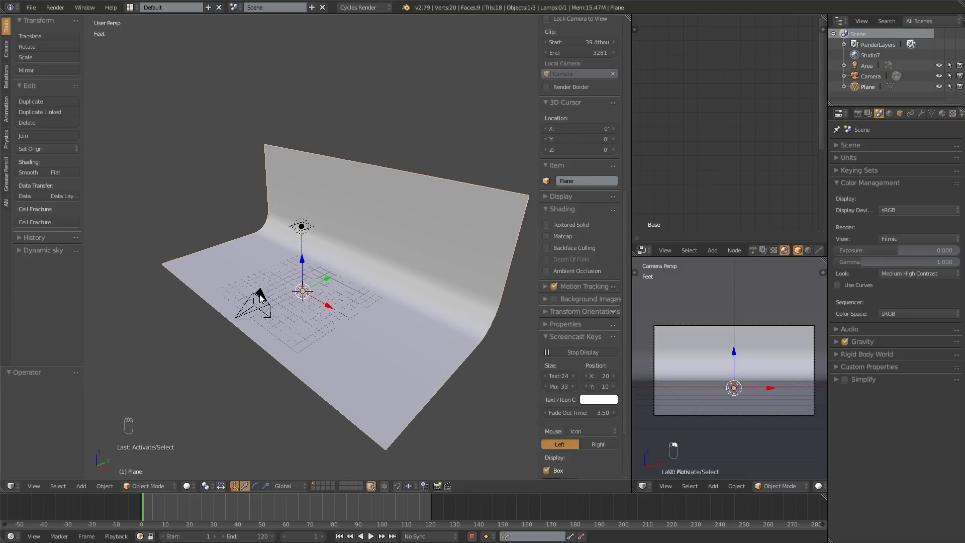
key("a")
key("a")
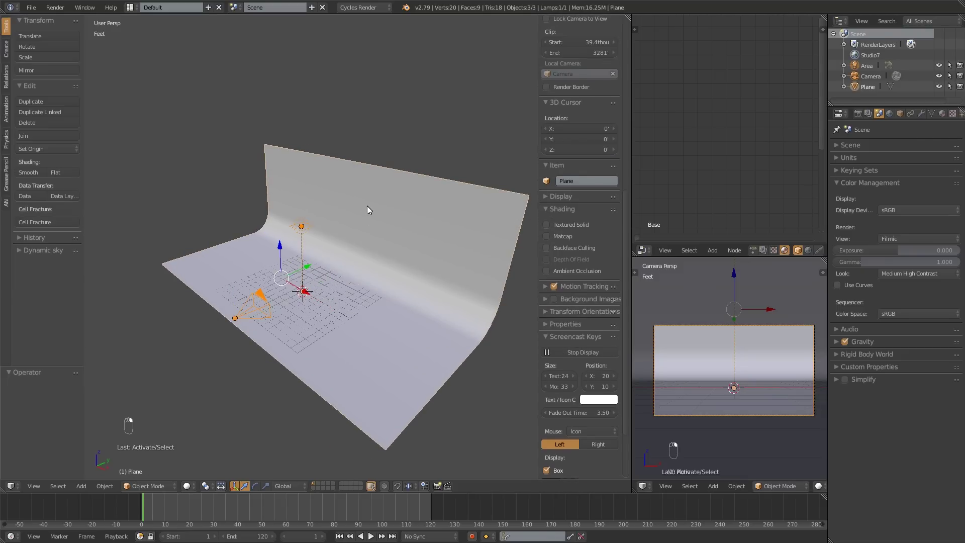
middle_click_drag(353, 248, 347, 249)
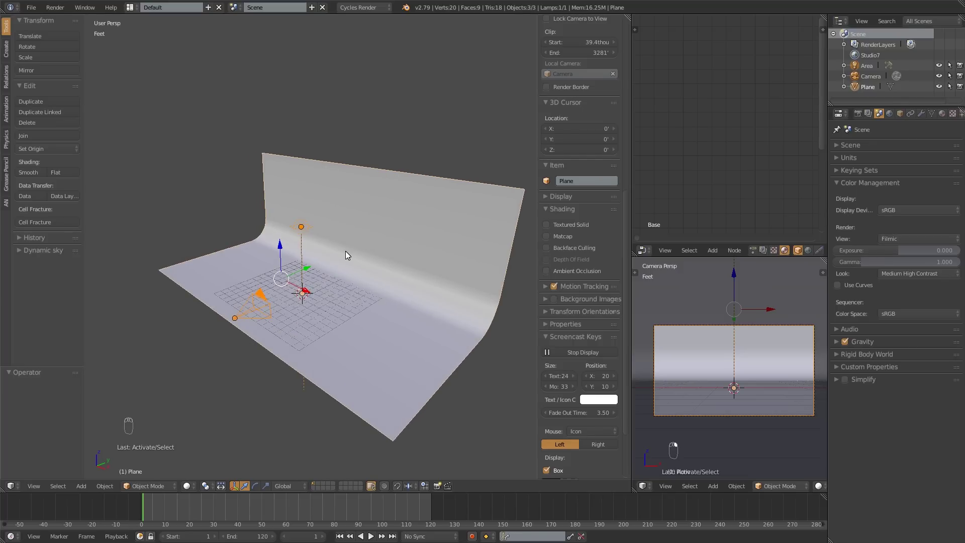
Move the selected backdrop, camera and lamp to a separate empty layer.
key("m")
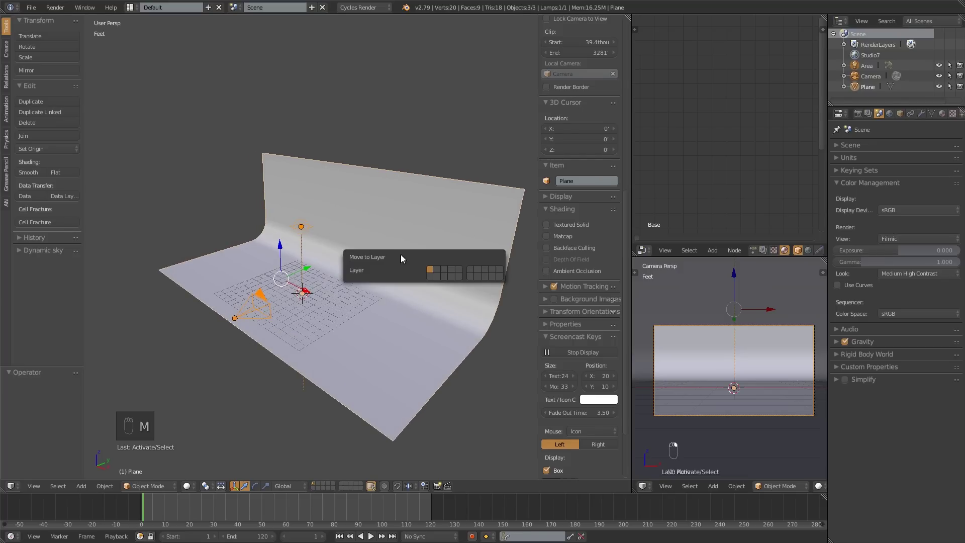
left_click(437, 272)
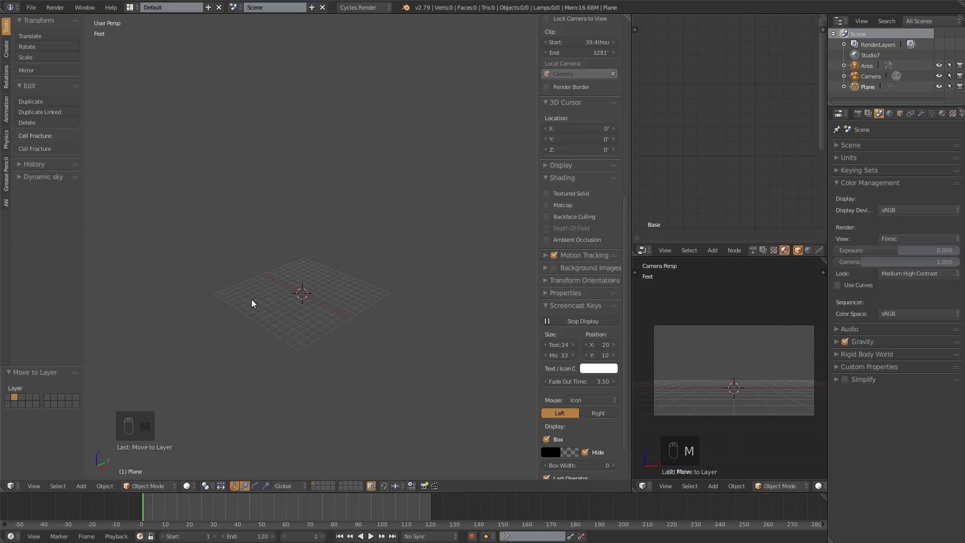
scroll(300, 300, "up", 4)
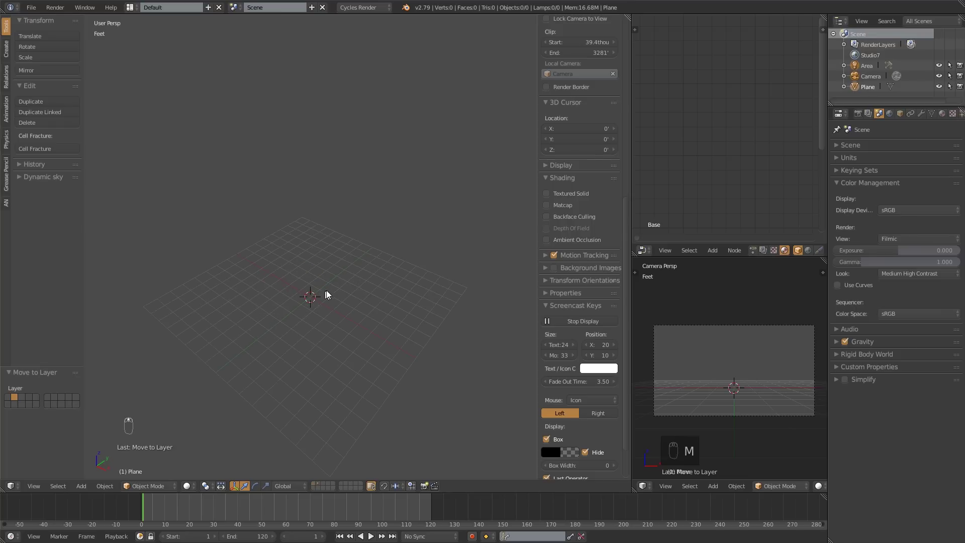
middle_click_drag(309, 291, 308, 288, "shift")
Add a new Text object at the origin, entering and leaving its Edit Mode.
key("shift+a")
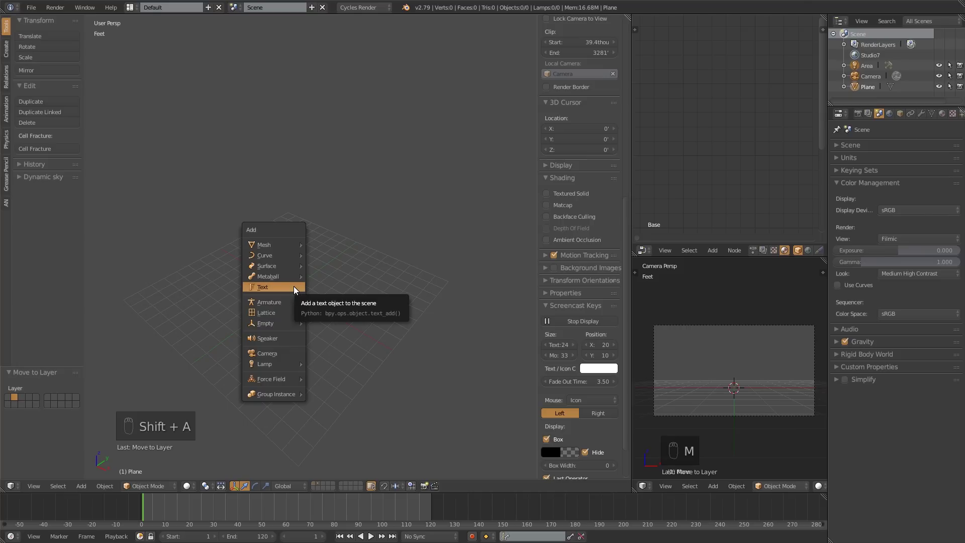
left_click(294, 287)
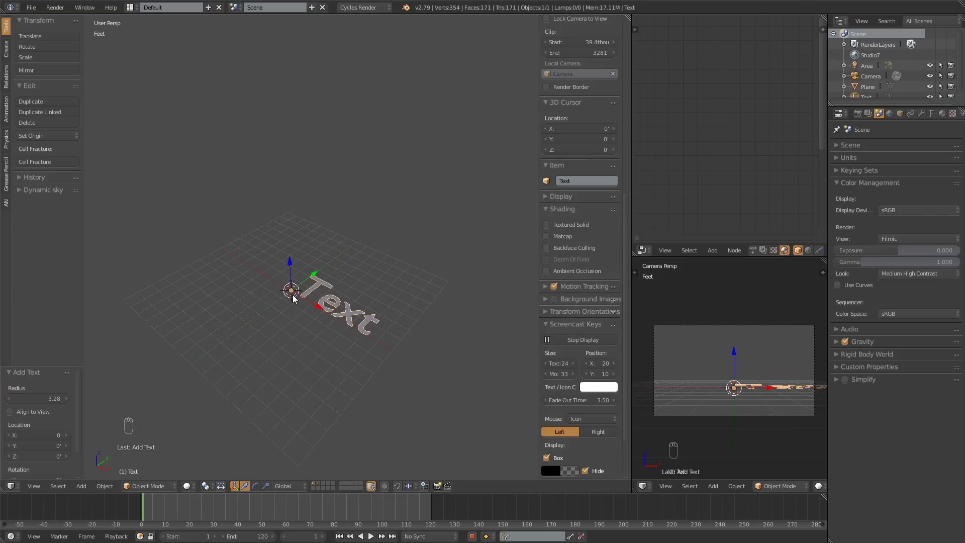
key("Tab")
middle_click_drag(321, 342, 344, 302)
key("Tab")
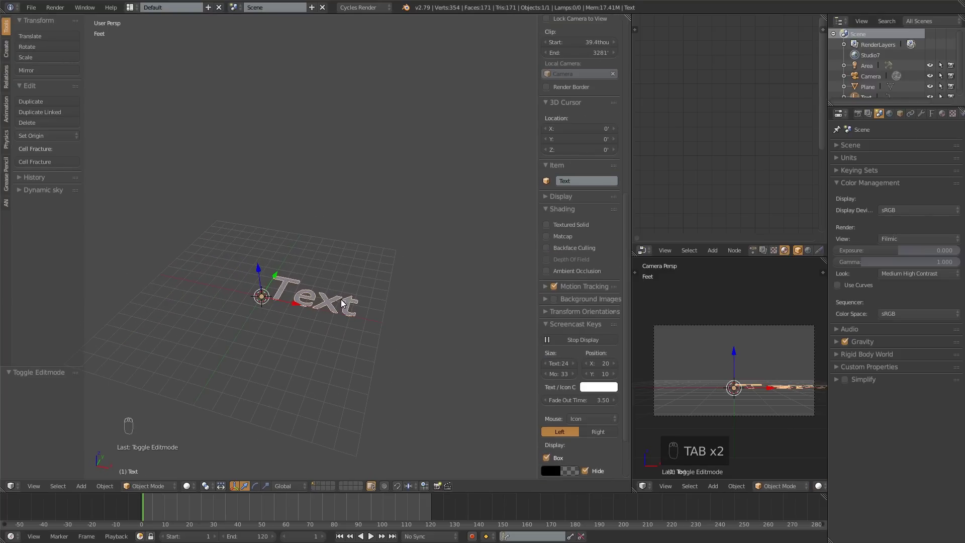
Delete the default 'Text' letters and type 'tutoriel' in their place.
key("Tab")
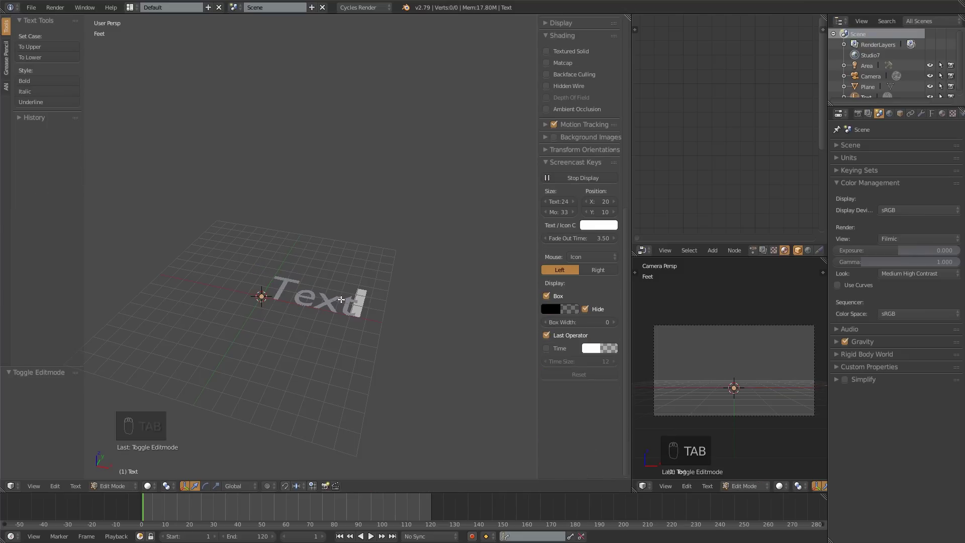
key("BackSpace")
key("BackSpace")
key("BackSpace")
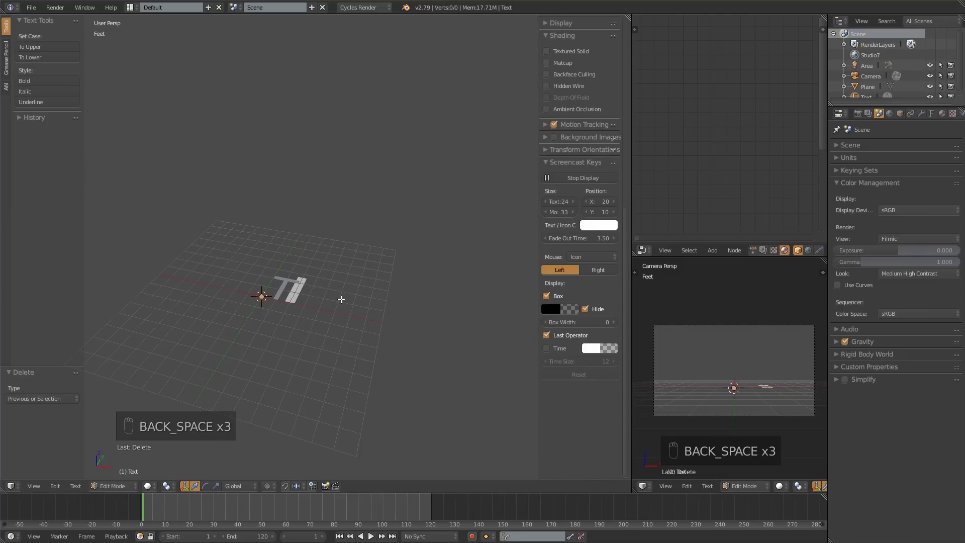
key("BackSpace")
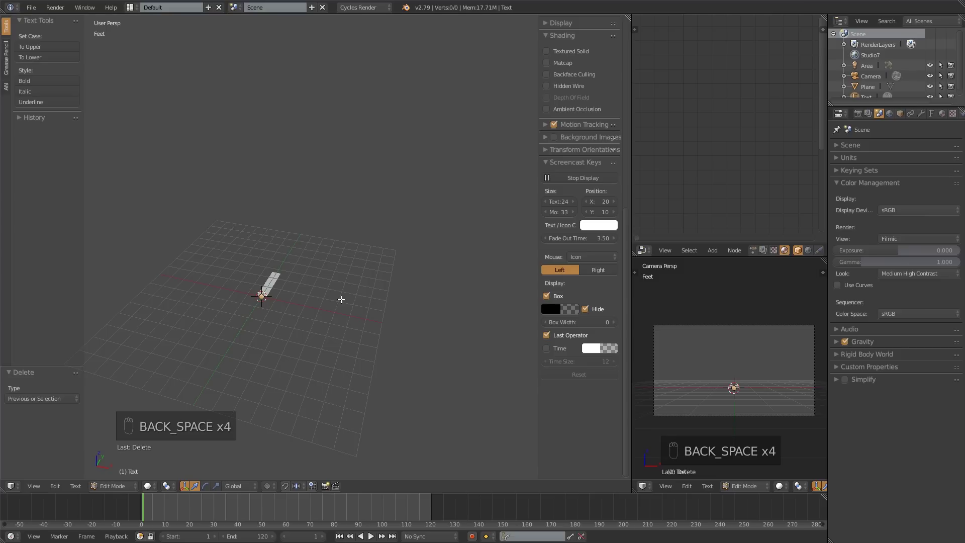
type("tu")
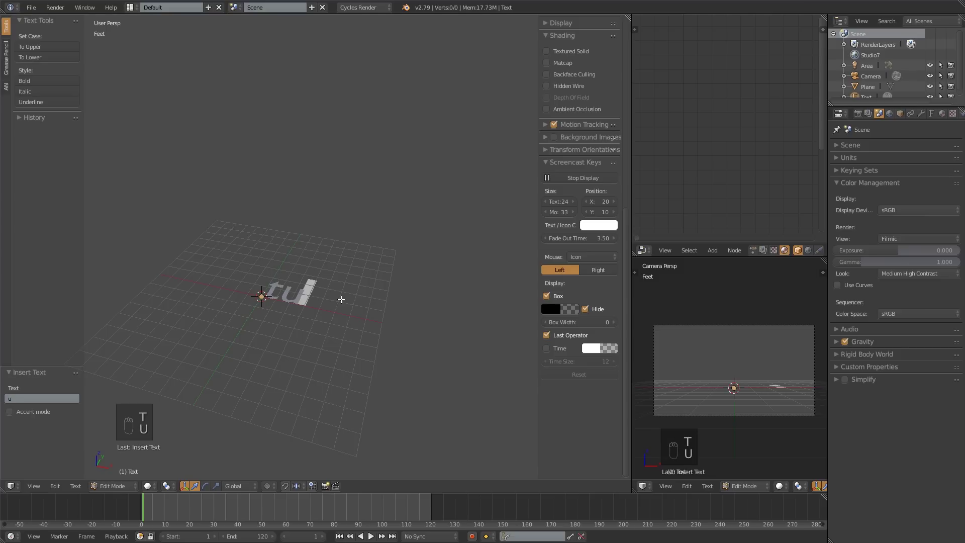
type("toriel")
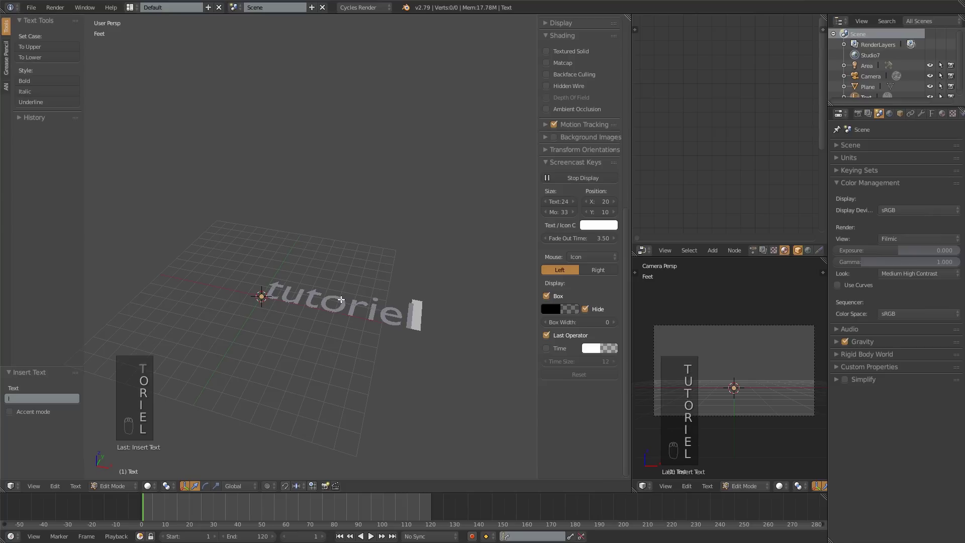
key("Tab")
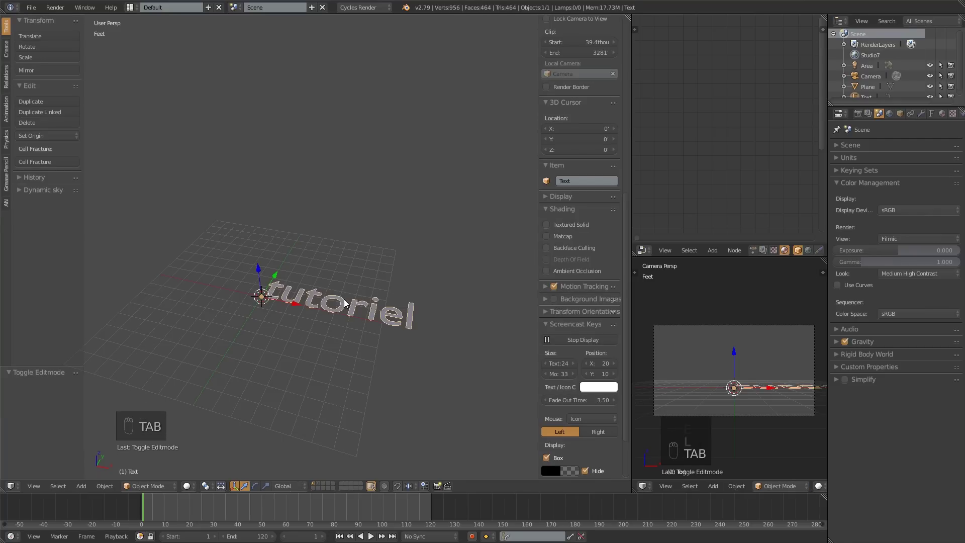
scroll(344, 303, "up", 8)
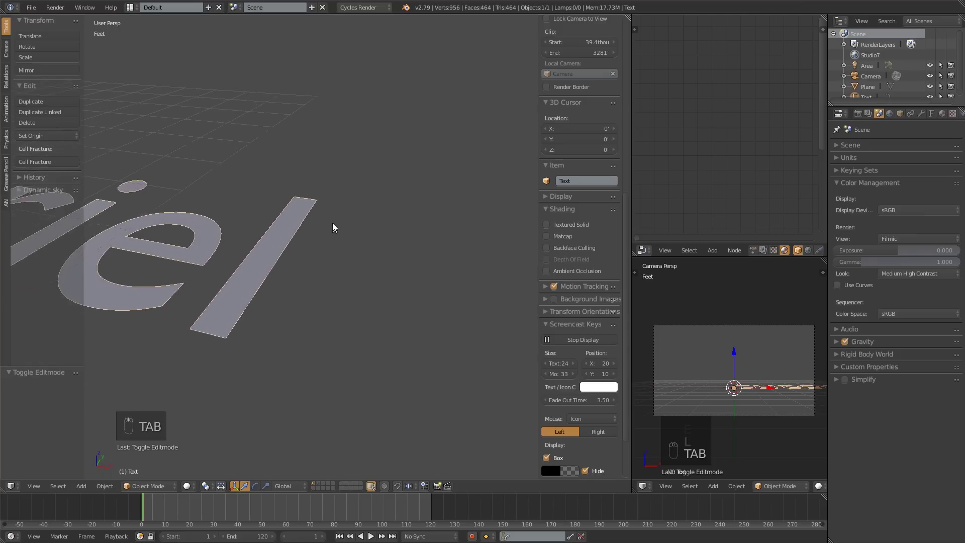
scroll(332, 222, "down", 10)
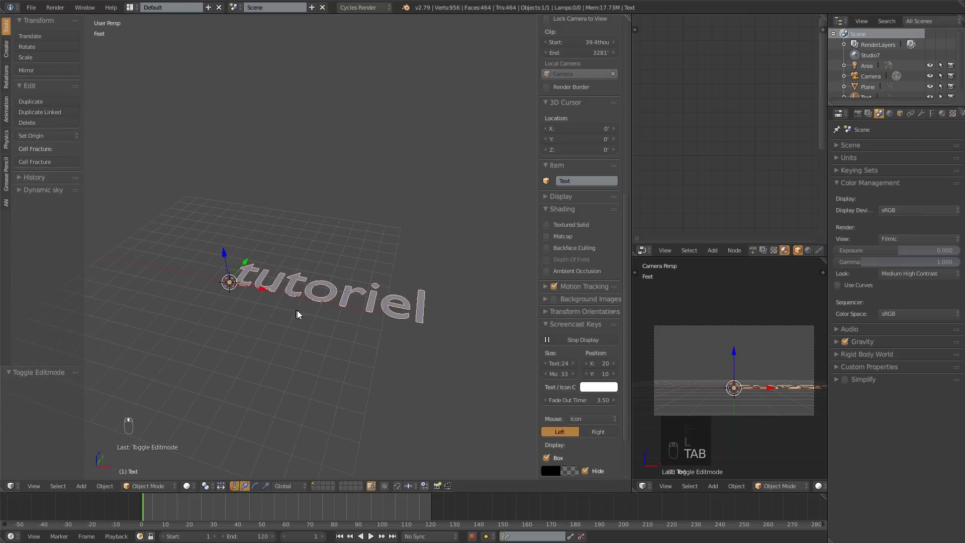
middle_click_drag(297, 314, 357, 304, "shift")
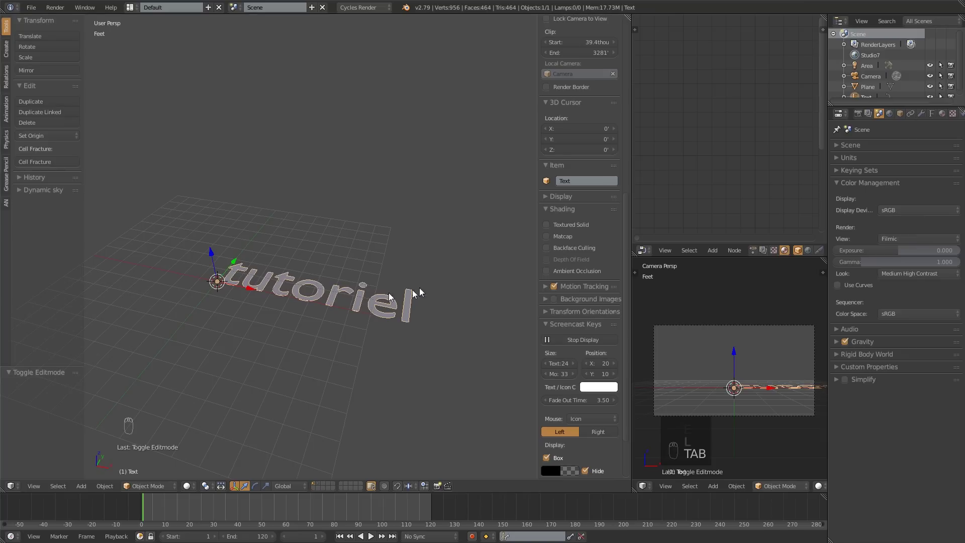
Show the text object's Font data properties in the Properties editor.
middle_click_drag(394, 250, 303, 286, "shift")
left_click(931, 113)
scroll(291, 299, "down", 1)
scroll(261, 290, "up", 1)
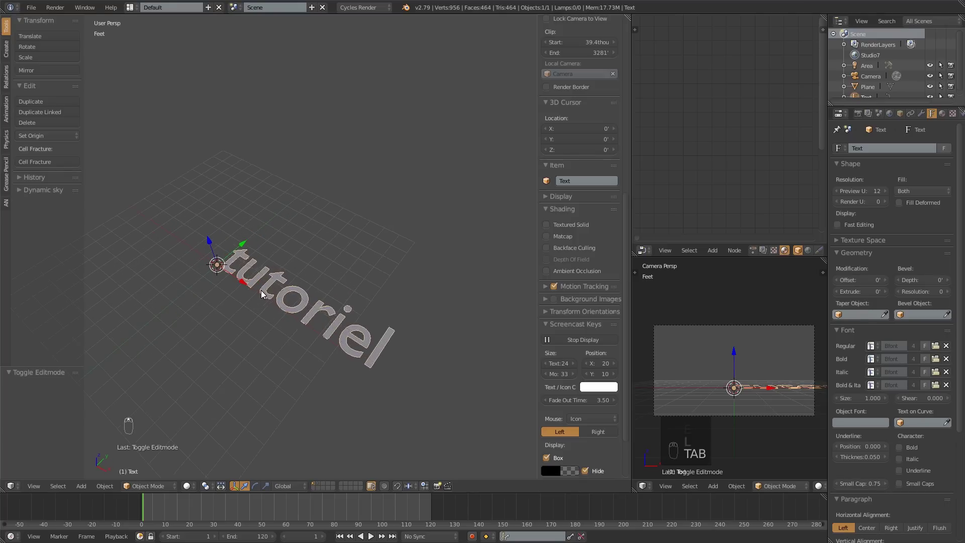
scroll(261, 291, "up", 1)
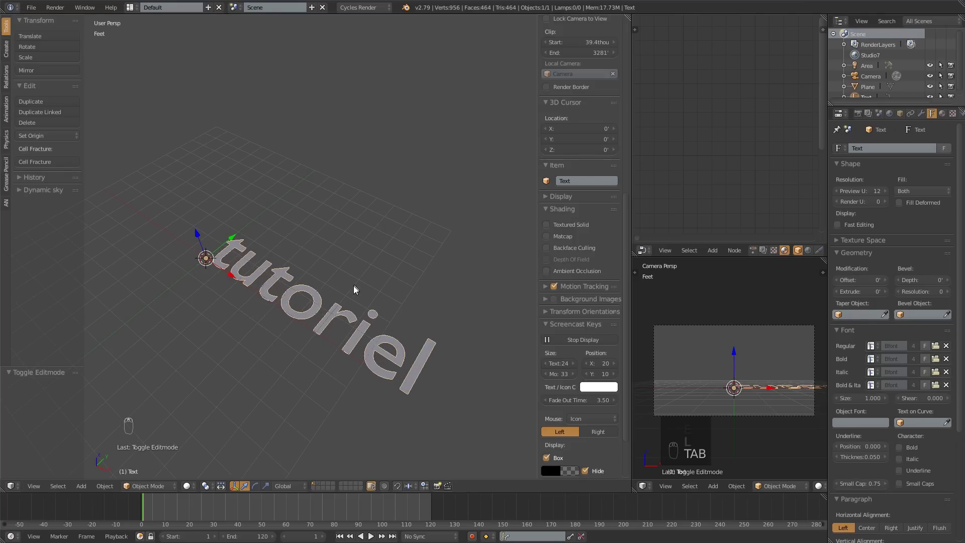
middle_click_drag(354, 285, 366, 251)
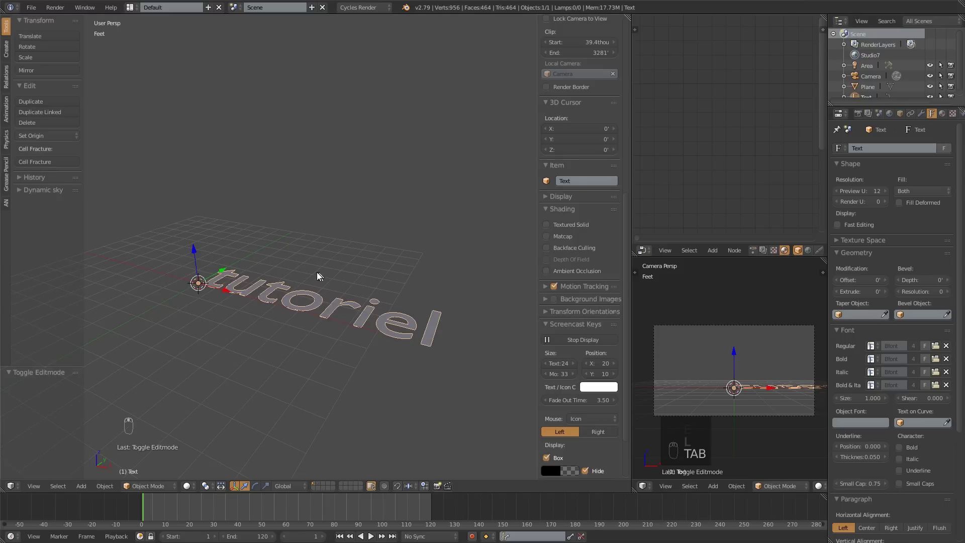
Test-type extra 'e' letters in Edit Mode, then undo back to 'tutoriel'.
key("Tab")
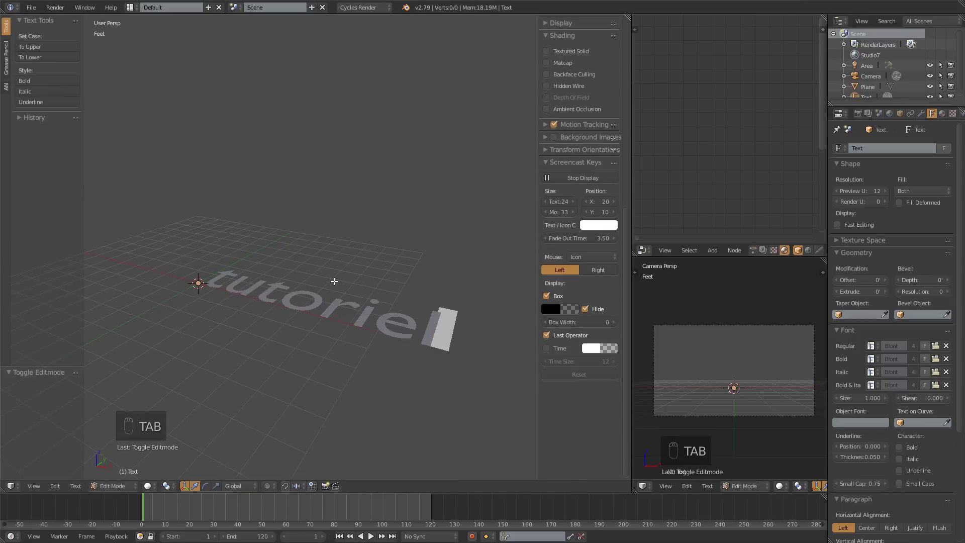
type("eeeeeeeeeee")
scroll(332, 286, "down", 4)
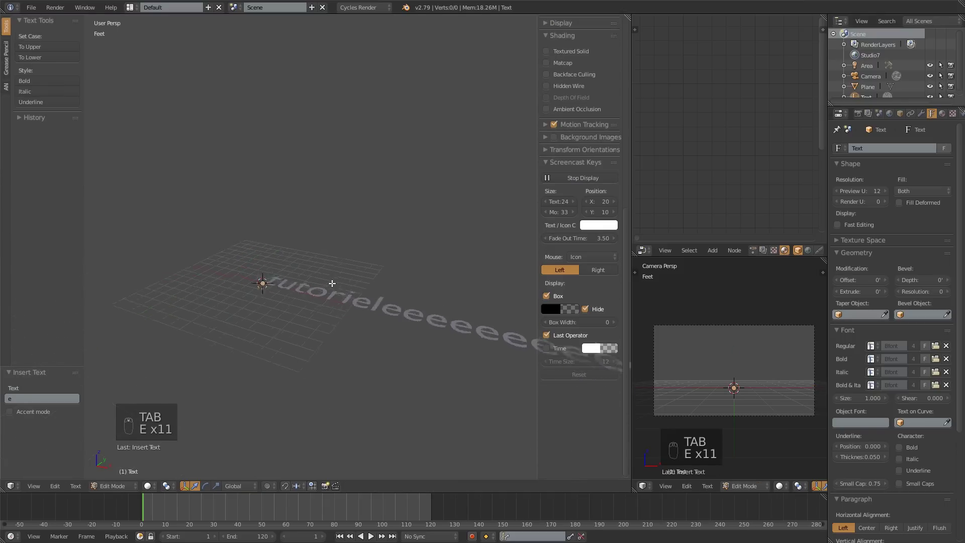
key("Tab")
key("ctrl+z")
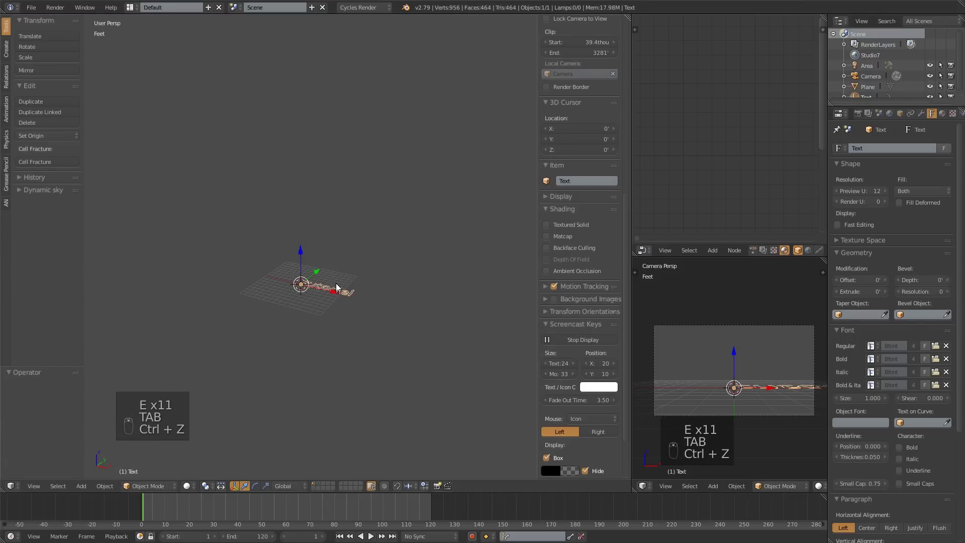
scroll(336, 287, "up", 5)
scroll(333, 285, "up", 2)
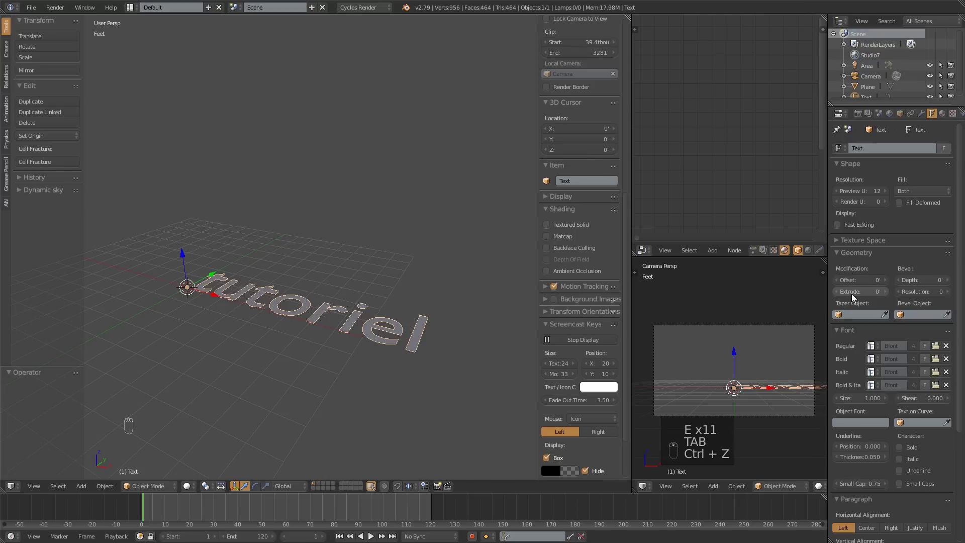
Extrude the 'tutoriel' text to 3.56" and orbit to inspect its thickness.
left_click_drag(851, 293, 881, 293)
middle_click_drag(228, 236, 289, 279)
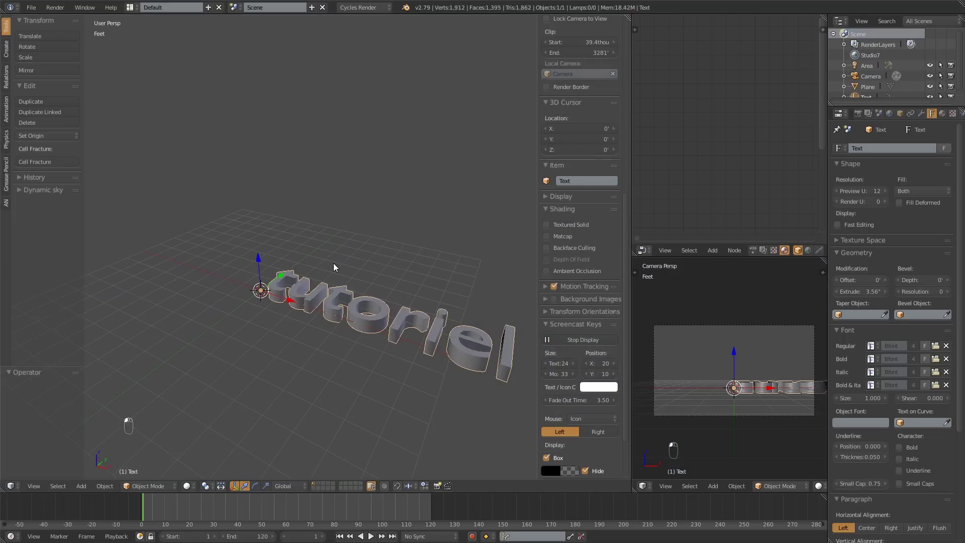
middle_click_drag(376, 262, 330, 233)
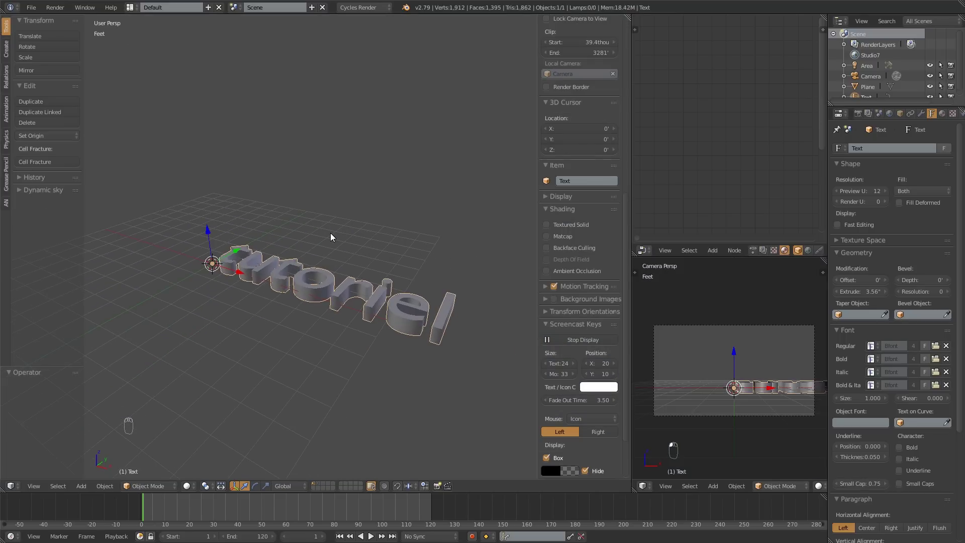
Rotate the text 90° about the X axis so it stands upright.
key("r")
type("x")
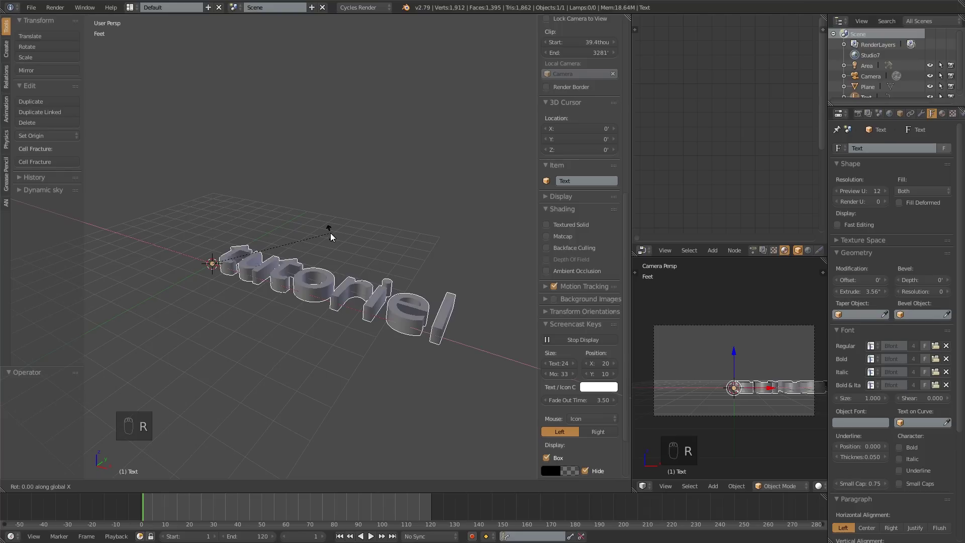
type("90")
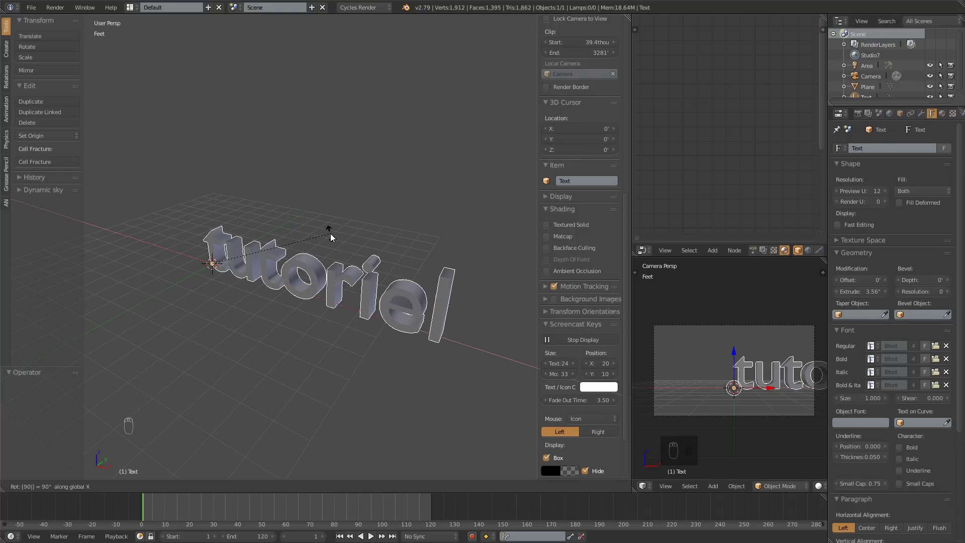
key("Return")
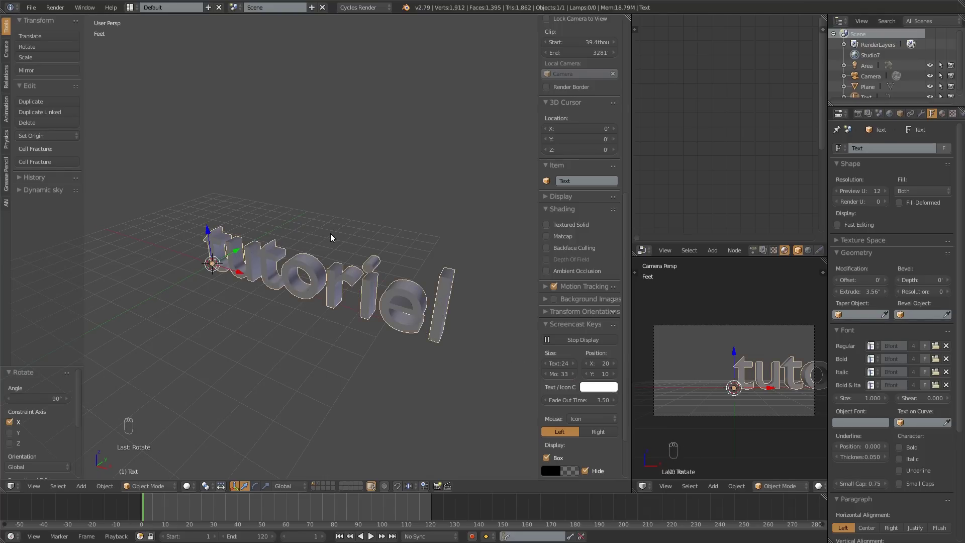
middle_click_drag(330, 233, 431, 331)
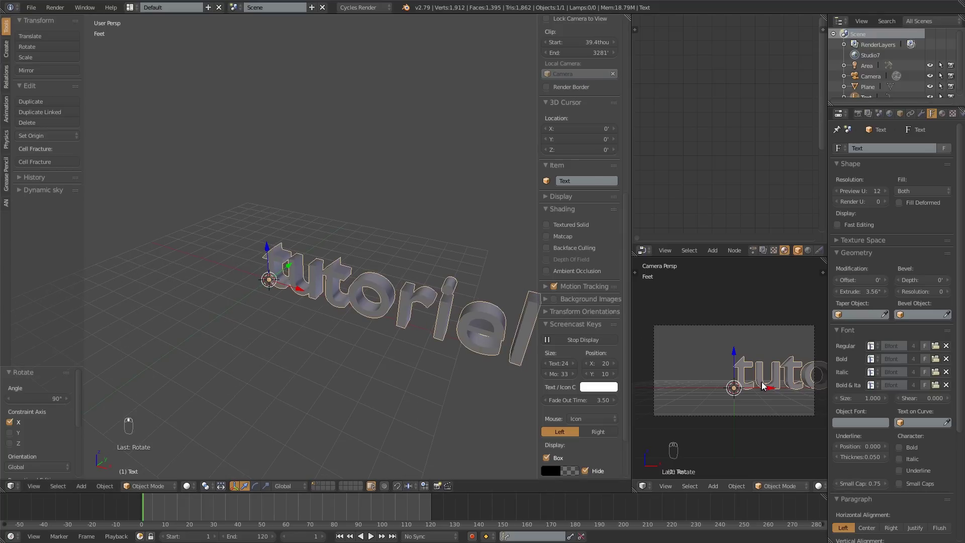
Move the text -5' along X and view it from a low frontal angle.
key("g")
key("x")
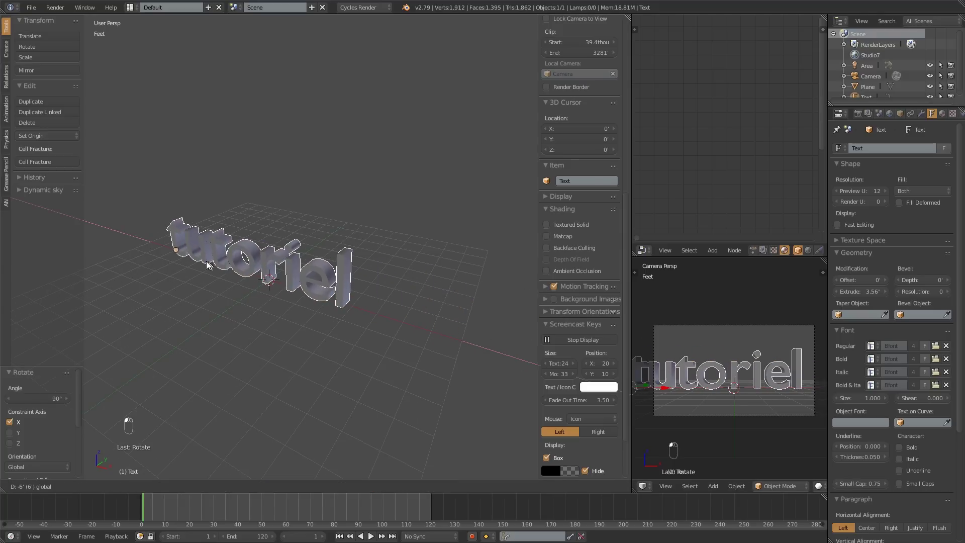
left_click(216, 266)
scroll(345, 318, "down", 2)
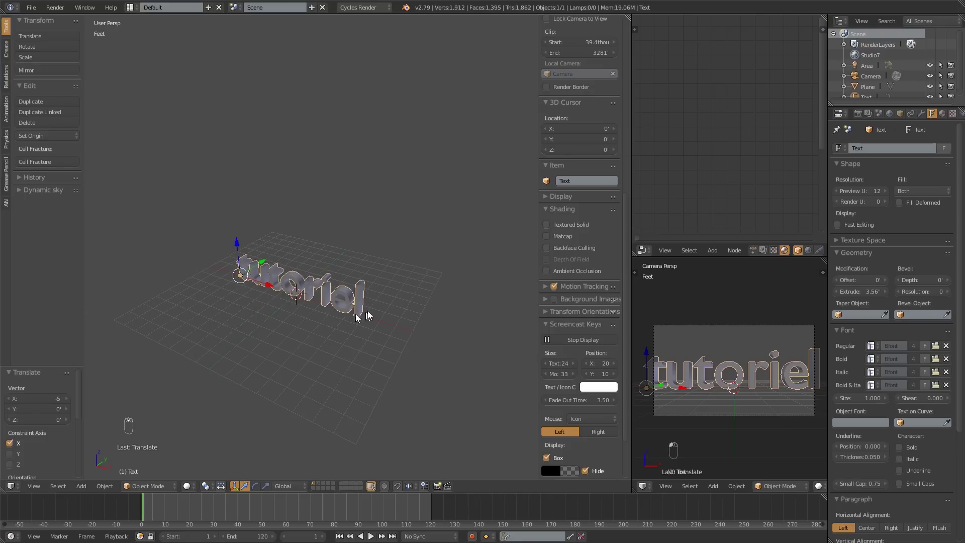
middle_click_drag(322, 282, 275, 295)
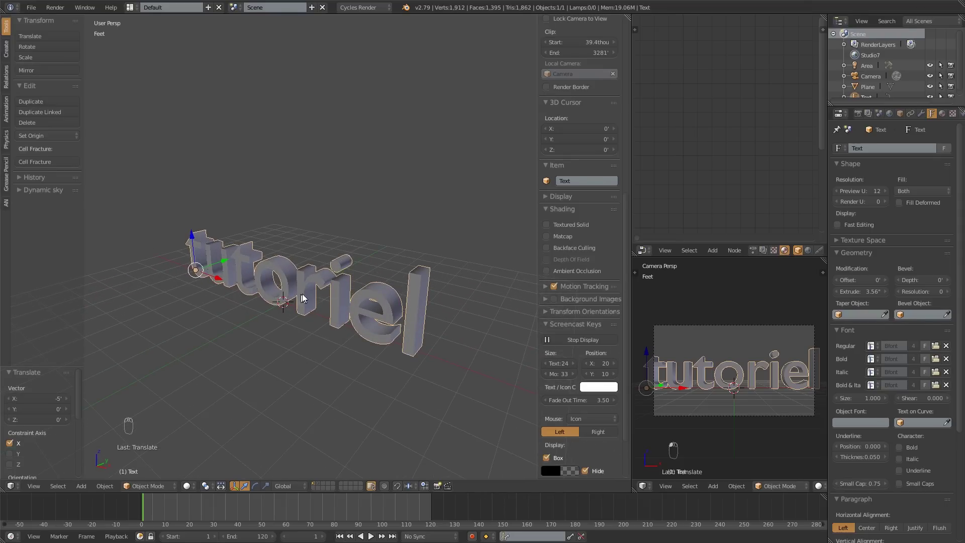
scroll(279, 278, "up", 2)
middle_click_drag(305, 301, 355, 304)
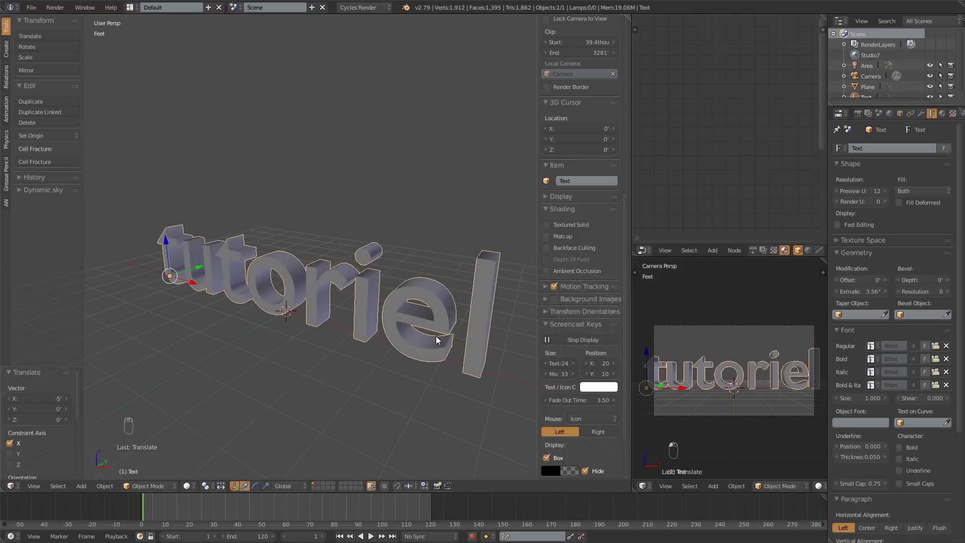
mouse_move(391, 315)
middle_mouse_down()
mouse_move(388, 307)
mouse_move(420, 290)
mouse_move(386, 307)
middle_mouse_up()
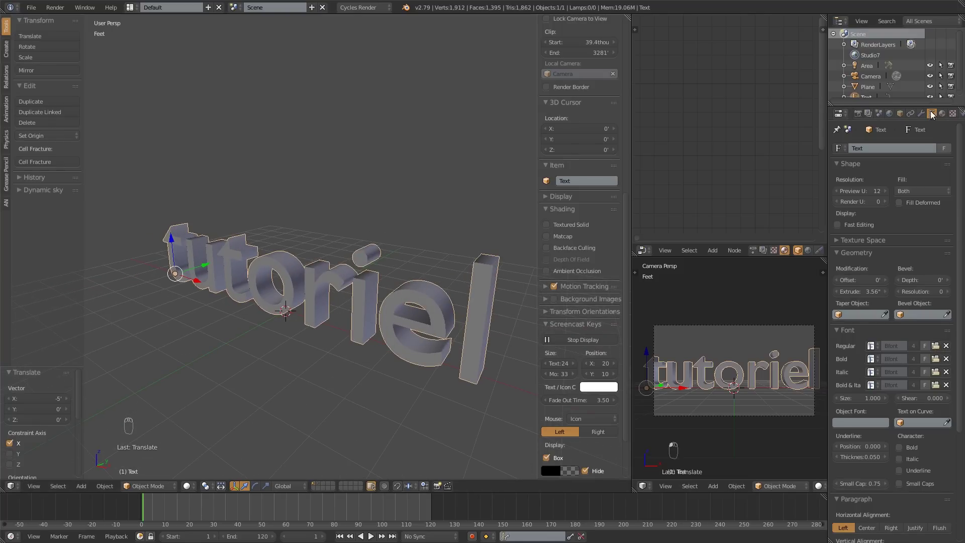
Browse to C:\Windows\Fonts and pick Roboto-Bold.ttf for the regular font.
left_click(936, 345)
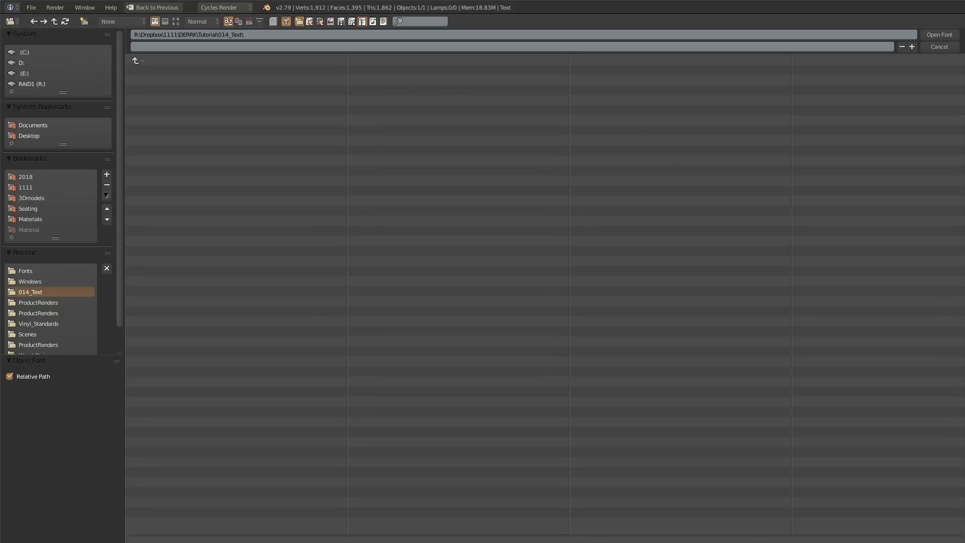
left_click(25, 52)
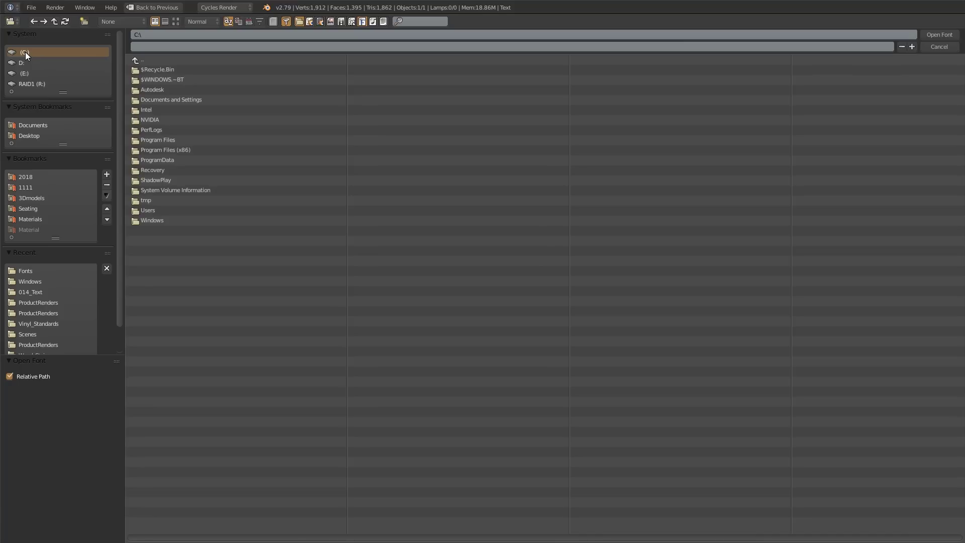
left_click(166, 221)
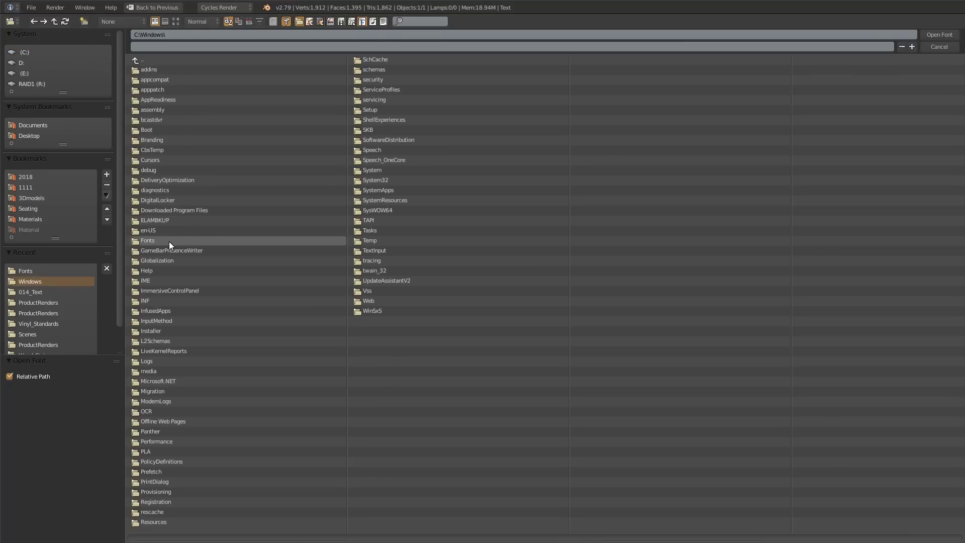
left_click(169, 241)
middle_click_drag(759, 254, 209, 202)
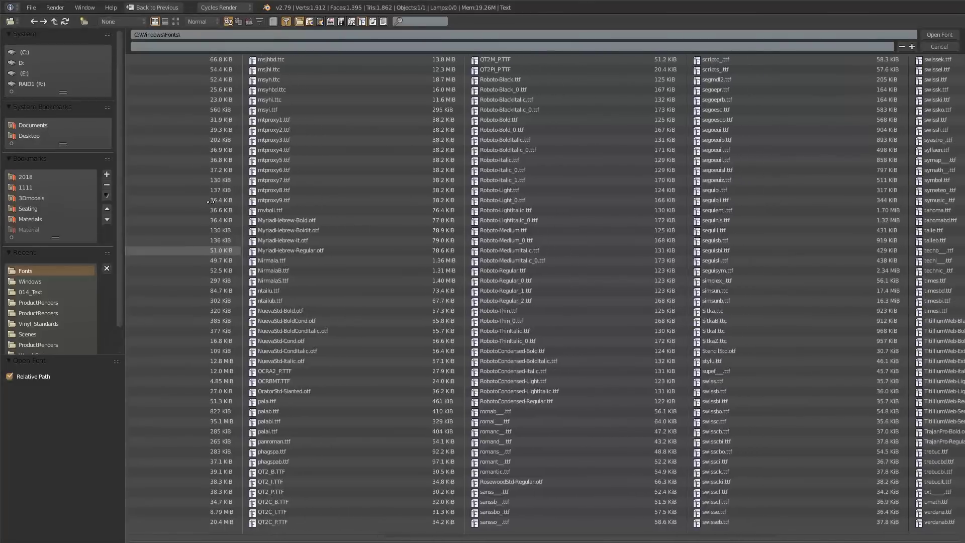
left_click(508, 120)
Load Roboto-Bold, then shift the text 1' along X to centre it in frame.
double_click(508, 120)
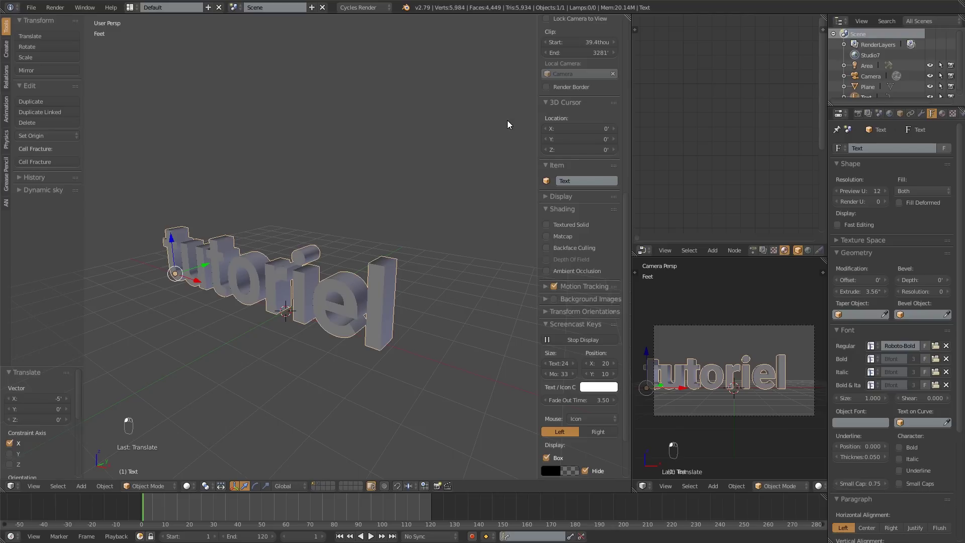
mouse_move(287, 205)
middle_mouse_down()
mouse_move(422, 207)
mouse_move(279, 207)
middle_mouse_up()
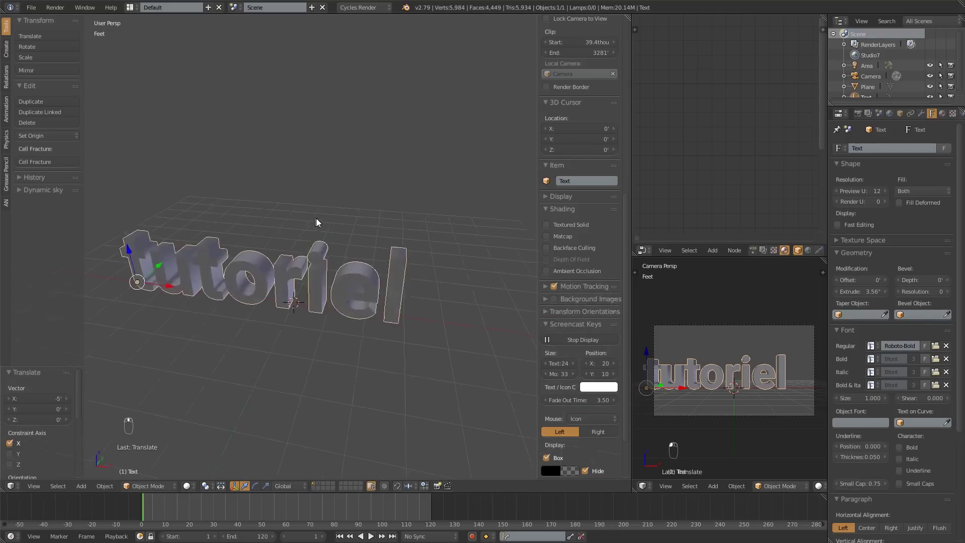
middle_click_drag(315, 219, 252, 224)
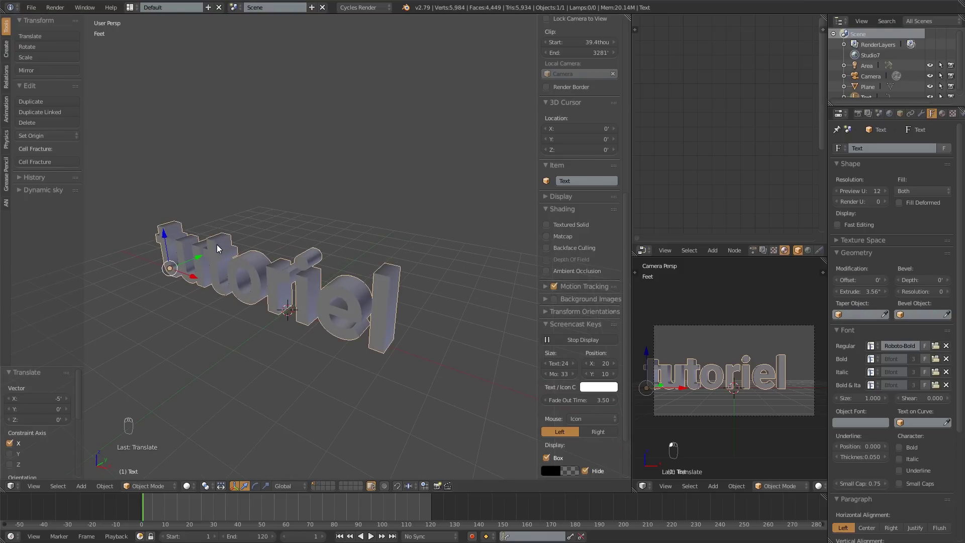
key("g")
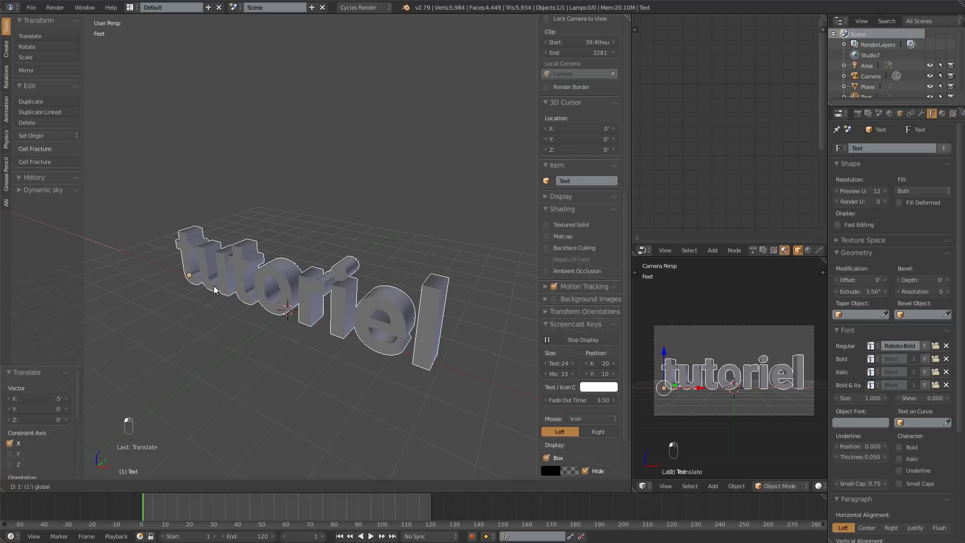
left_click(214, 290)
middle_click_drag(224, 285, 340, 279)
Set Bevel Depth to about 627thou and Bevel Resolution to 3, then inspect the rounded letters.
scroll(302, 276, "up", 4)
scroll(301, 275, "down", 2)
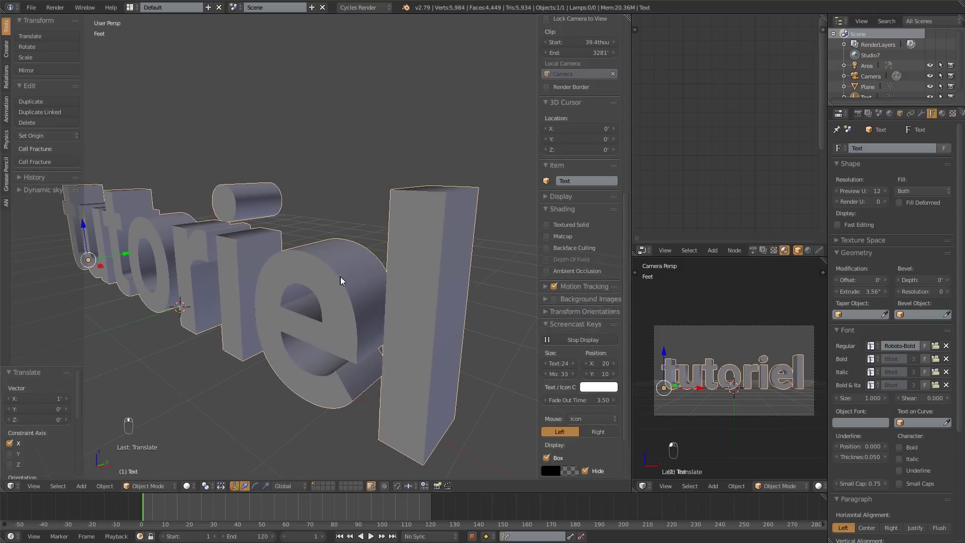
scroll(340, 271, "up", 4)
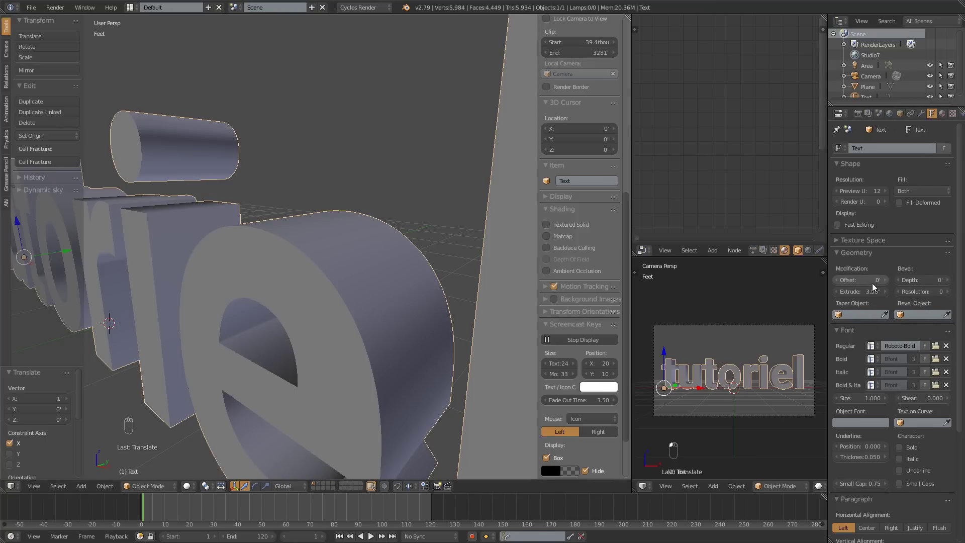
left_click_drag(923, 279, 963, 280)
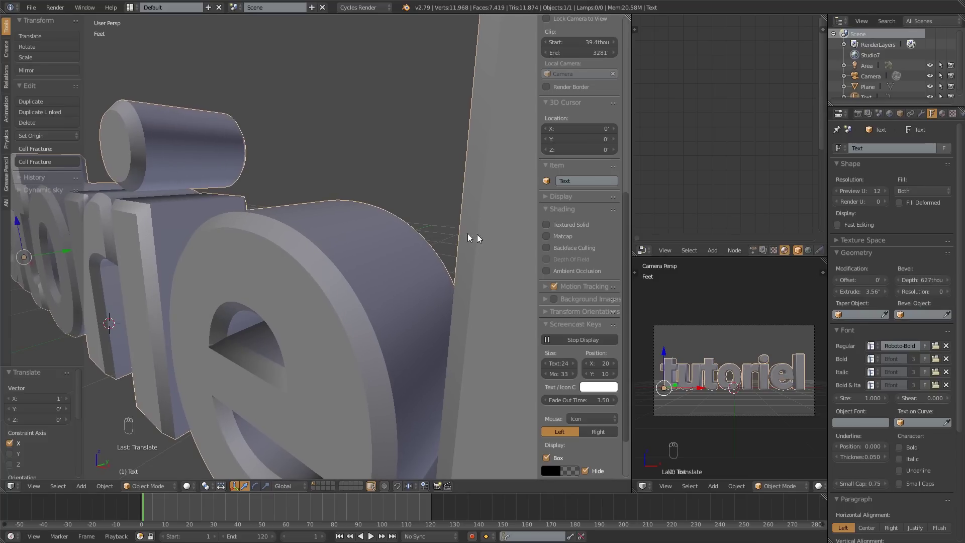
left_click(948, 292)
left_click(947, 292)
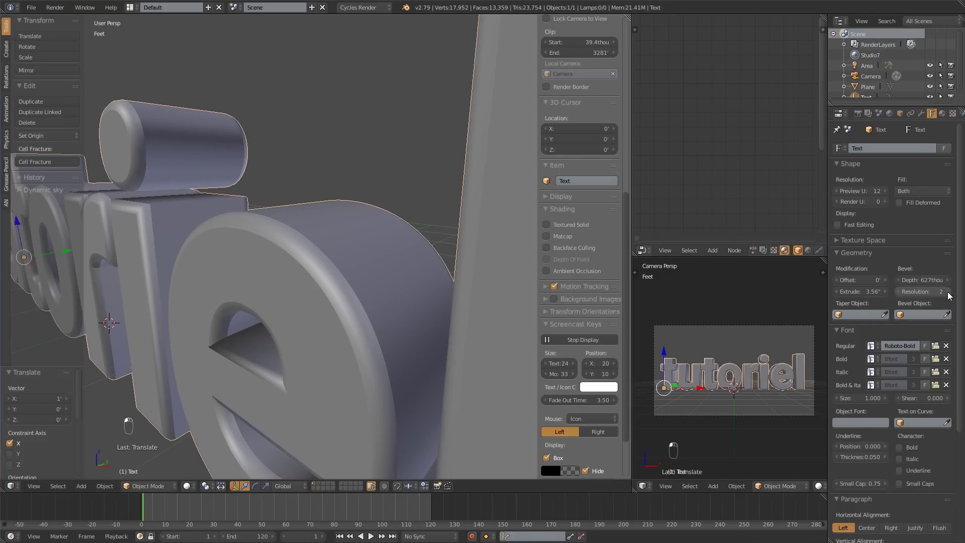
left_click(947, 292)
scroll(352, 189, "down", 8)
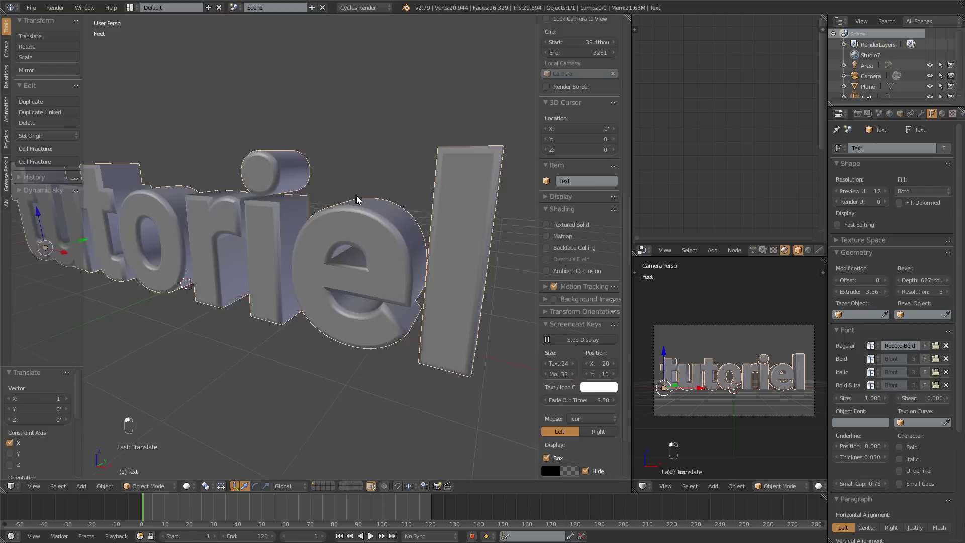
scroll(297, 220, "up", 2)
middle_click_drag(297, 220, 246, 221)
middle_click_drag(164, 222, 250, 243)
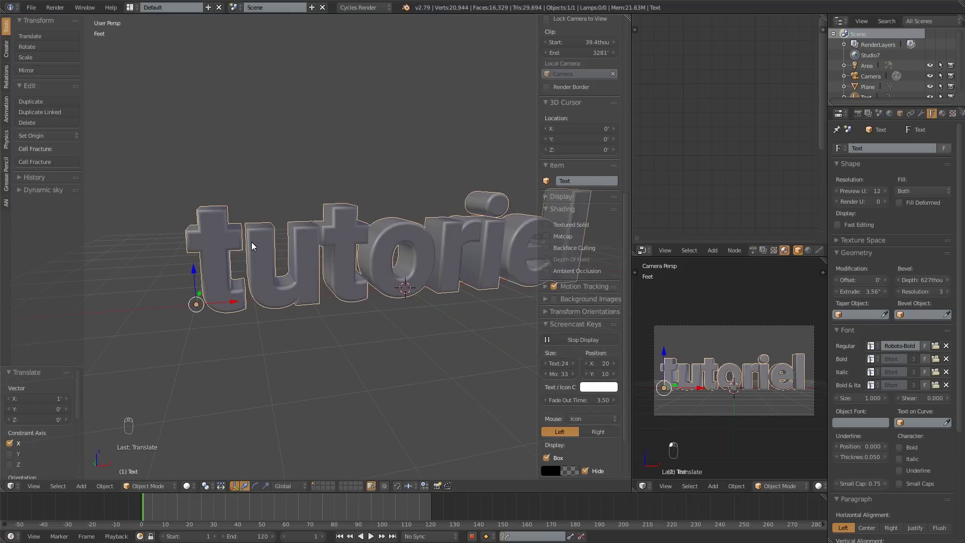
In front orthographic view, set the Bevel Depth to 500thou.
key("KP_1")
scroll(252, 245, "up", 10)
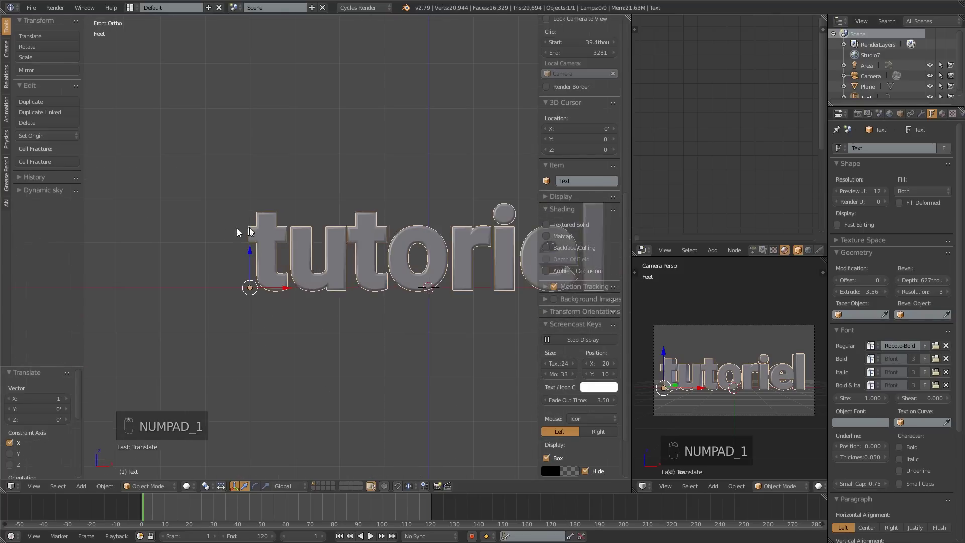
scroll(238, 231, "up", 4)
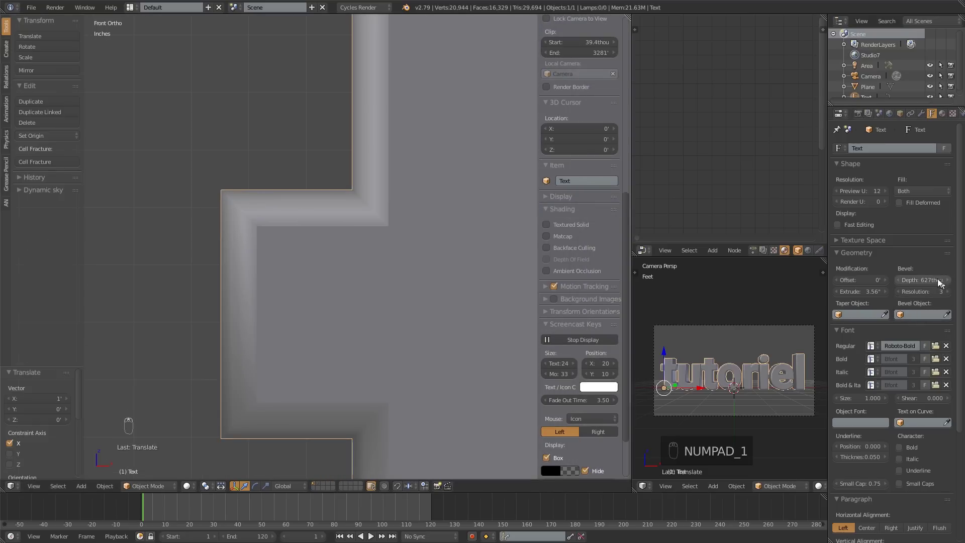
mouse_move(922, 280)
left_mouse_down()
mouse_move(912, 280)
mouse_move(950, 280)
mouse_move(913, 284)
left_mouse_up()
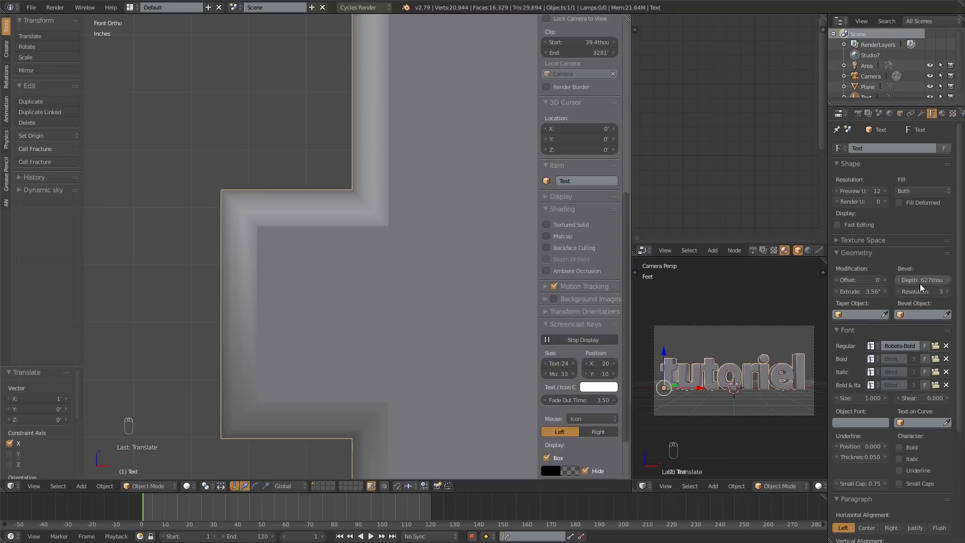
type("00")
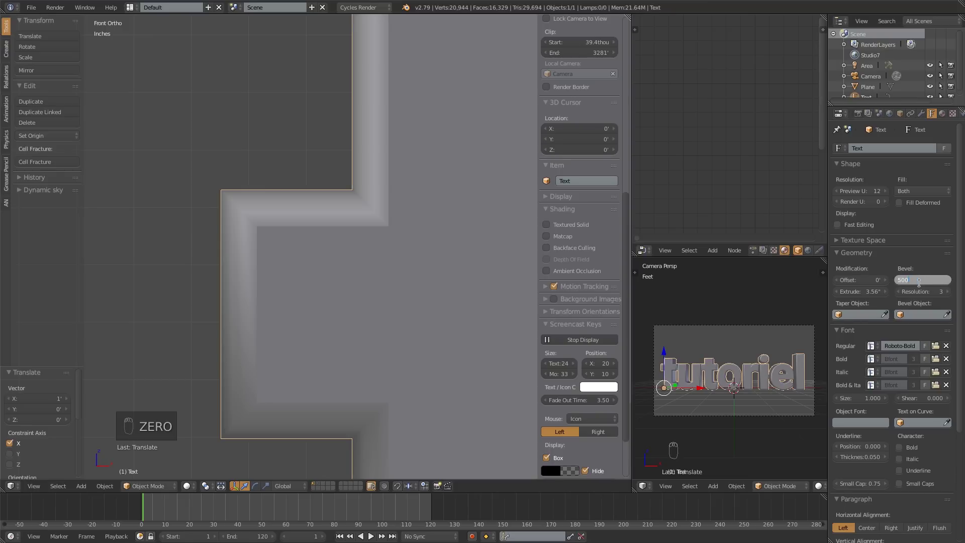
key("Return")
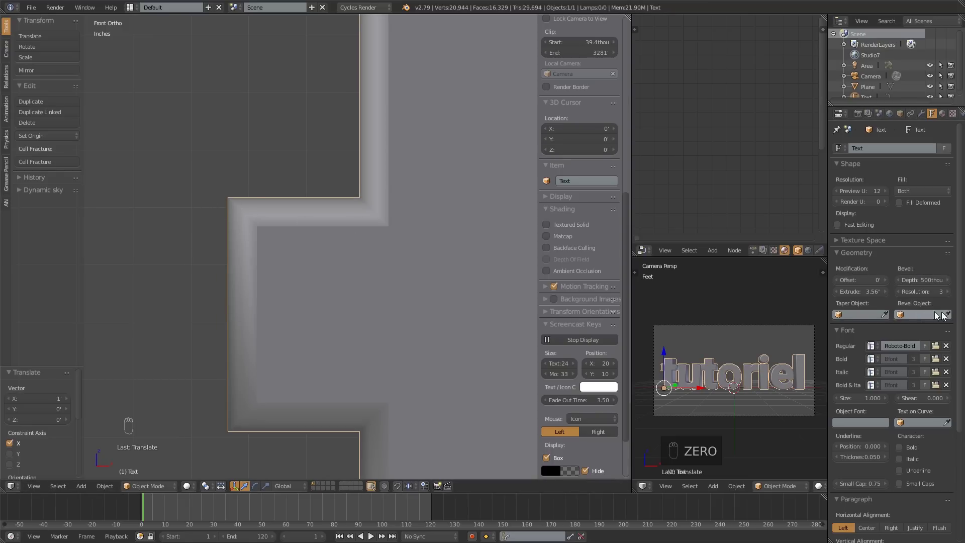
Enter -500thou as the geometry Offset to slim the bevelled letters.
left_click_drag(941, 280, 901, 278)
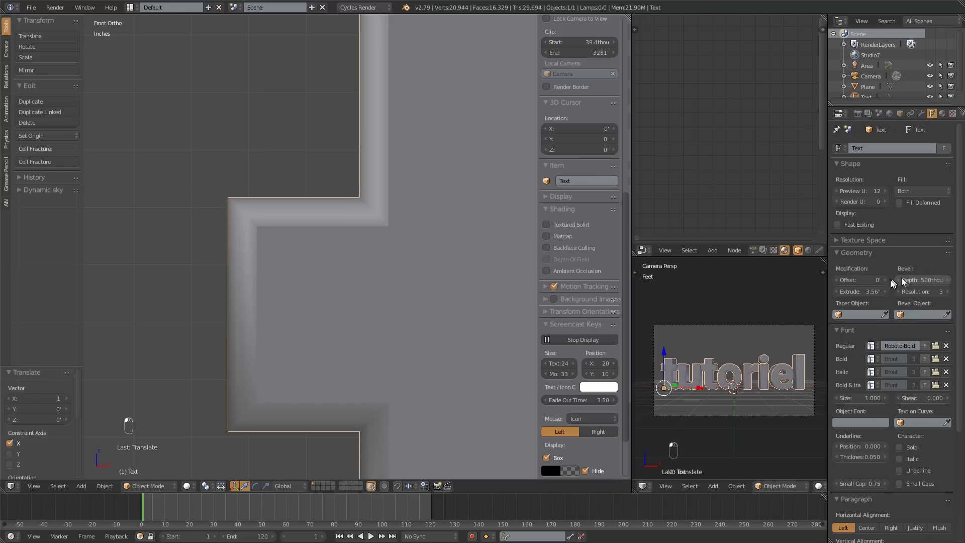
left_click(852, 280)
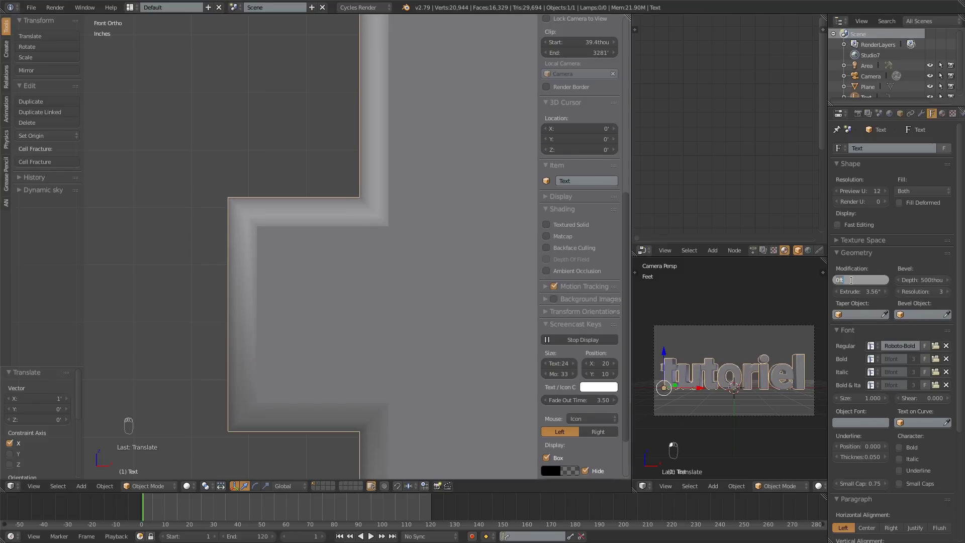
type("-500thou")
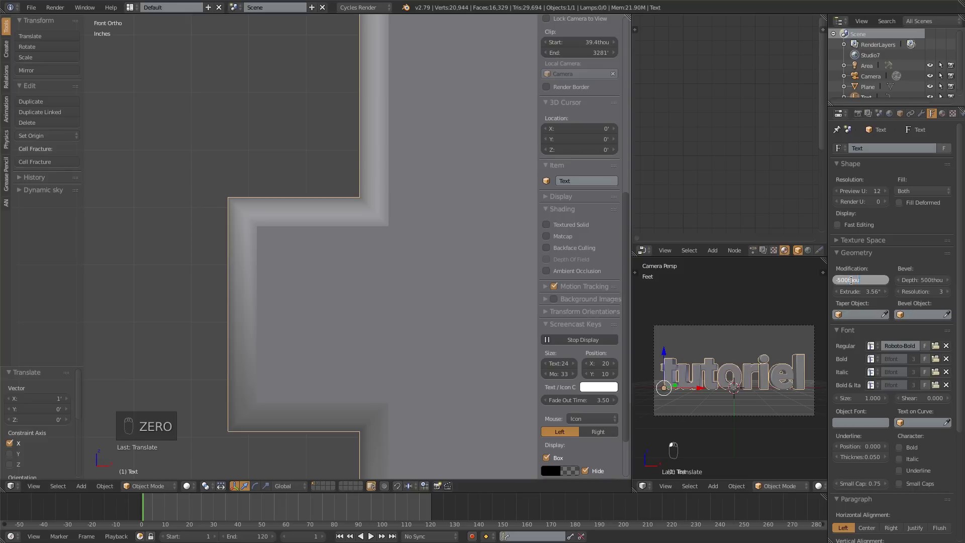
key("Return")
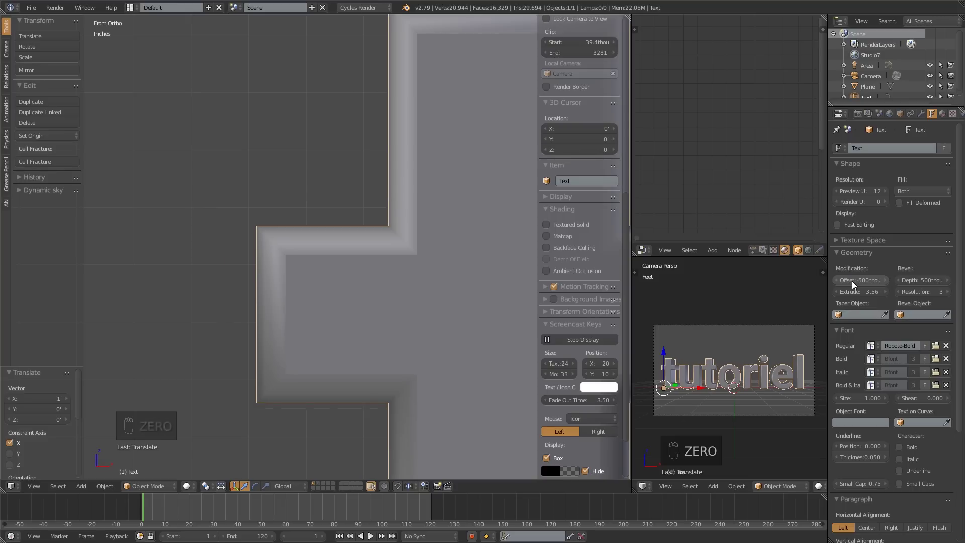
scroll(307, 206, "down", 2)
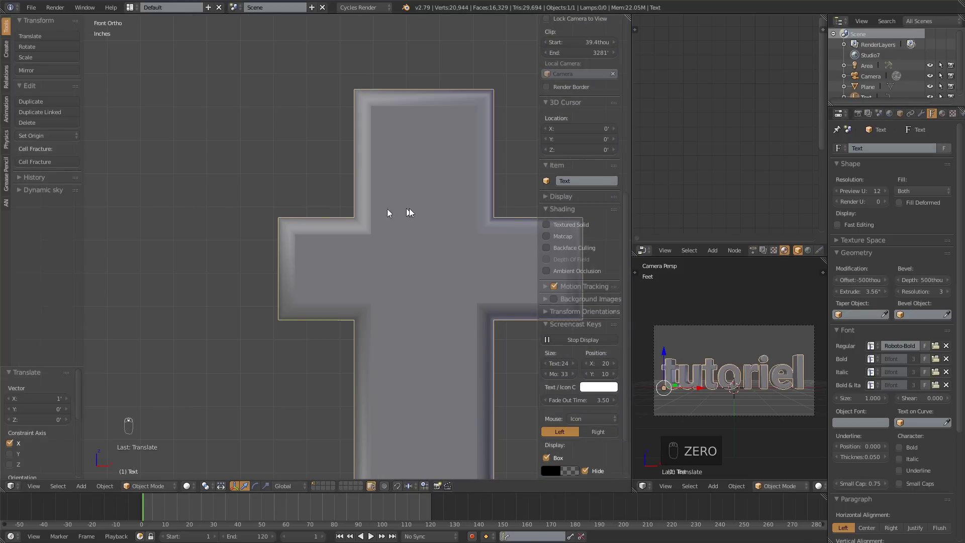
scroll(317, 189, "down", 3)
scroll(323, 194, "down", 5)
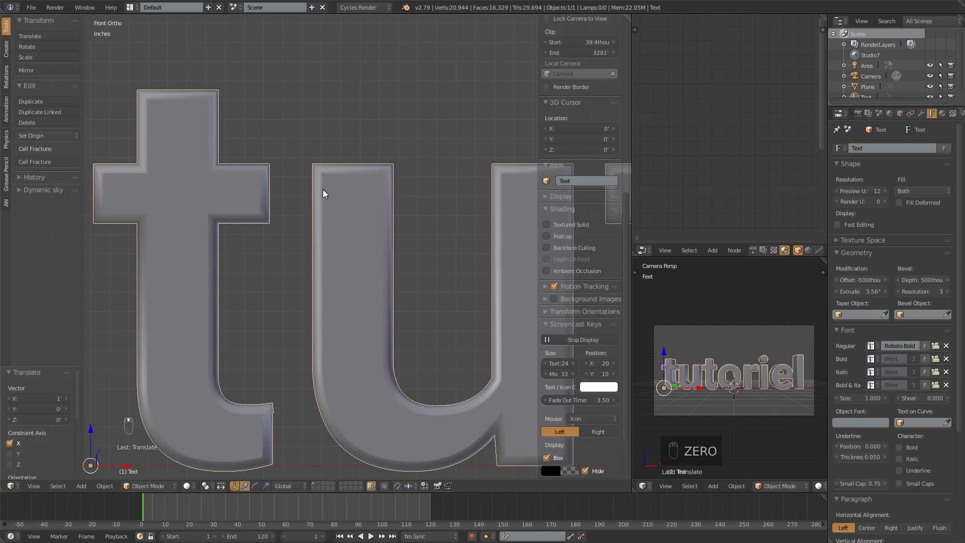
scroll(441, 217, "up", 2)
scroll(314, 231, "down", 4)
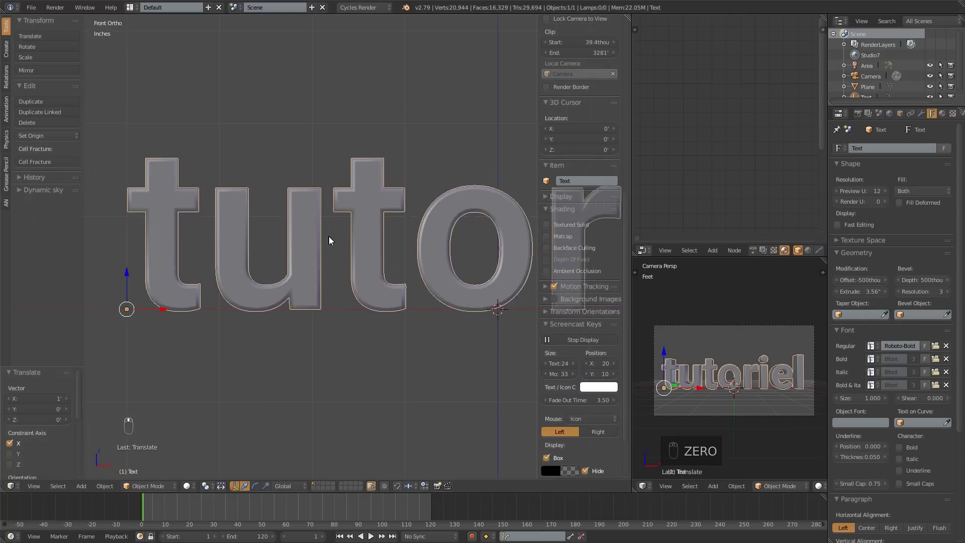
scroll(378, 243, "up", 1)
Turn the 'tutoriel' text into a mesh using Alt+C's Mesh from Curve/Meta/Surf/Text option.
middle_click_drag(317, 246, 334, 277)
scroll(349, 261, "down", 3)
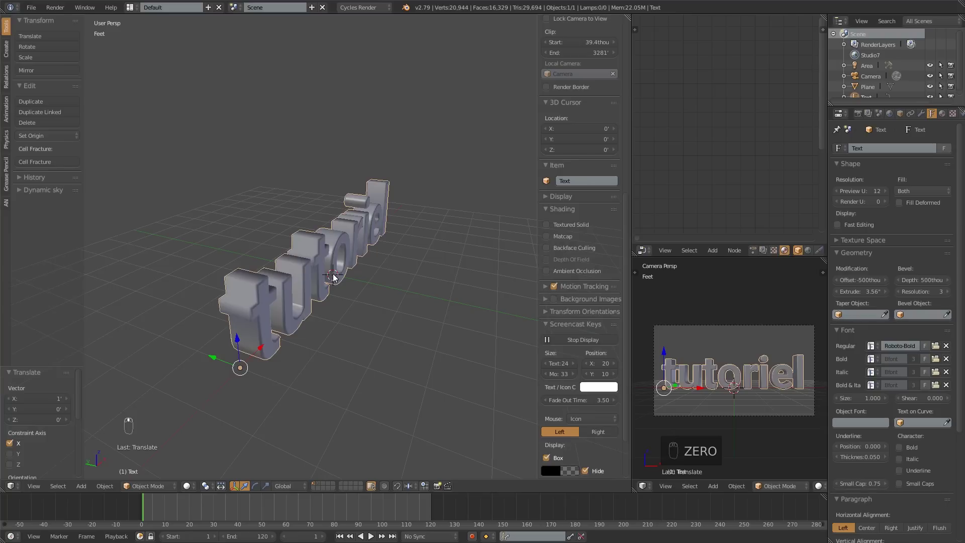
scroll(321, 274, "up", 2)
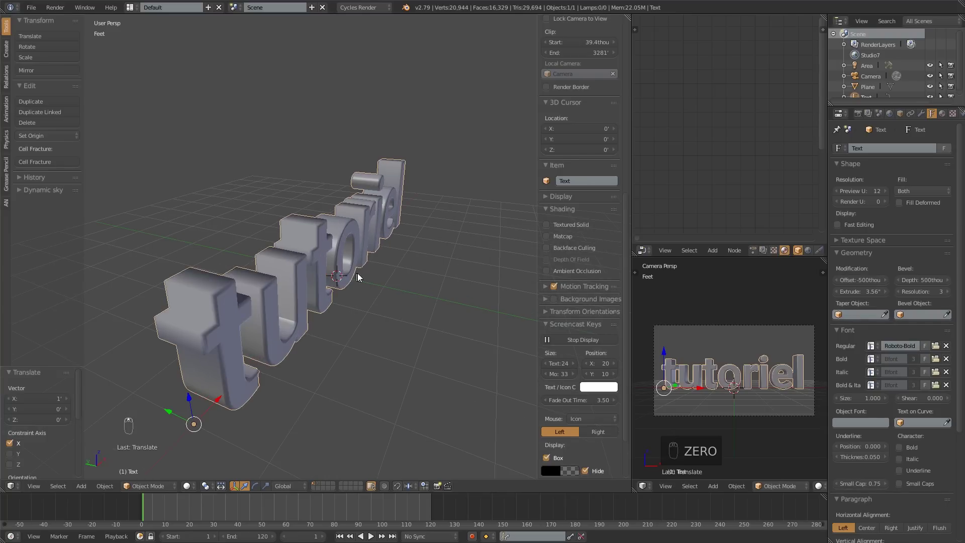
key("Tab")
middle_click_drag(358, 270, 337, 234)
key("Tab")
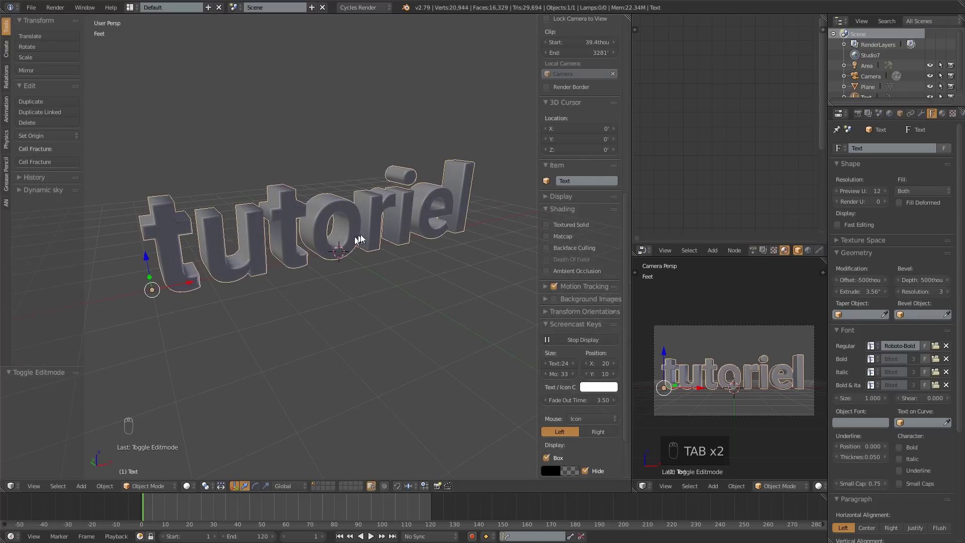
key("alt+c")
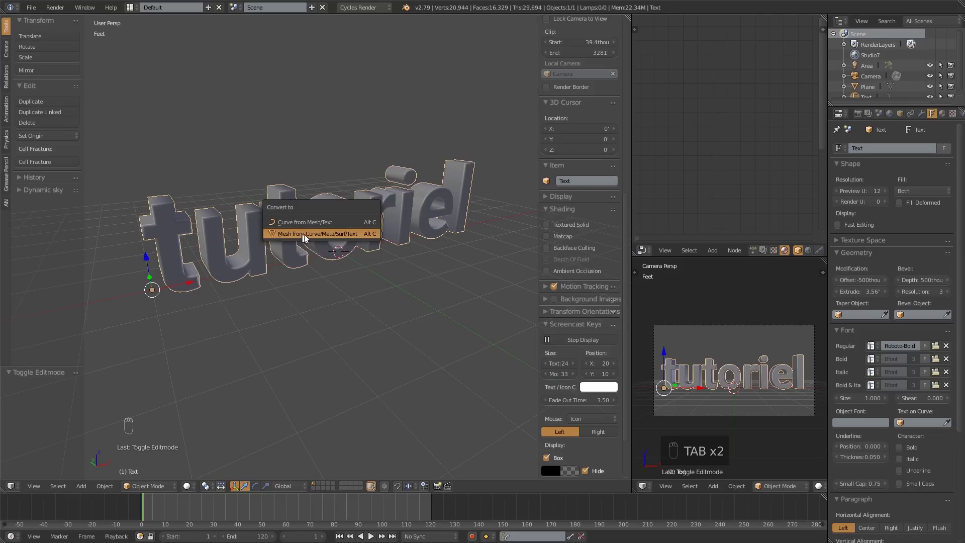
left_click(356, 237)
middle_click_drag(271, 264, 301, 263)
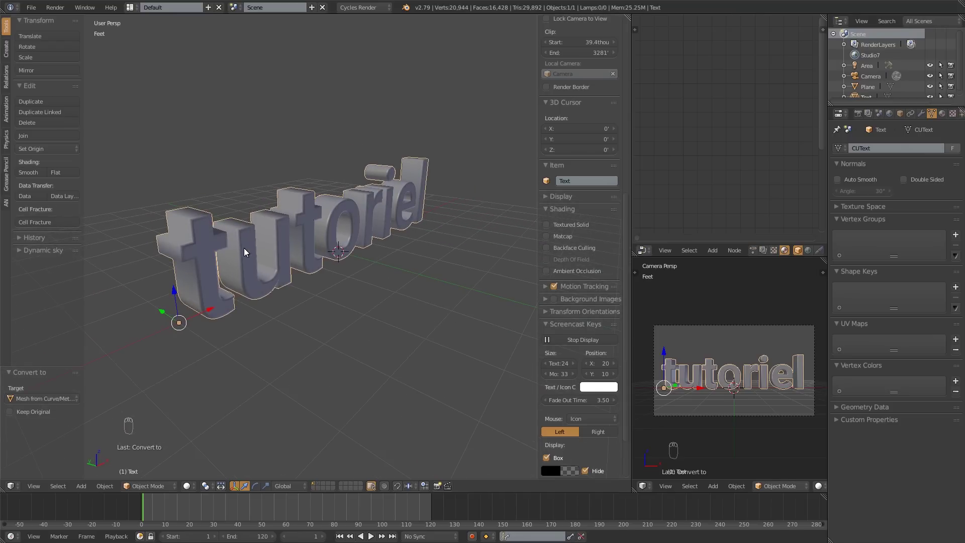
Inspect the text mesh in Edit Mode, trying and cancelling a vertex move.
key("Tab")
scroll(256, 248, "up", 1)
right_click(237, 227)
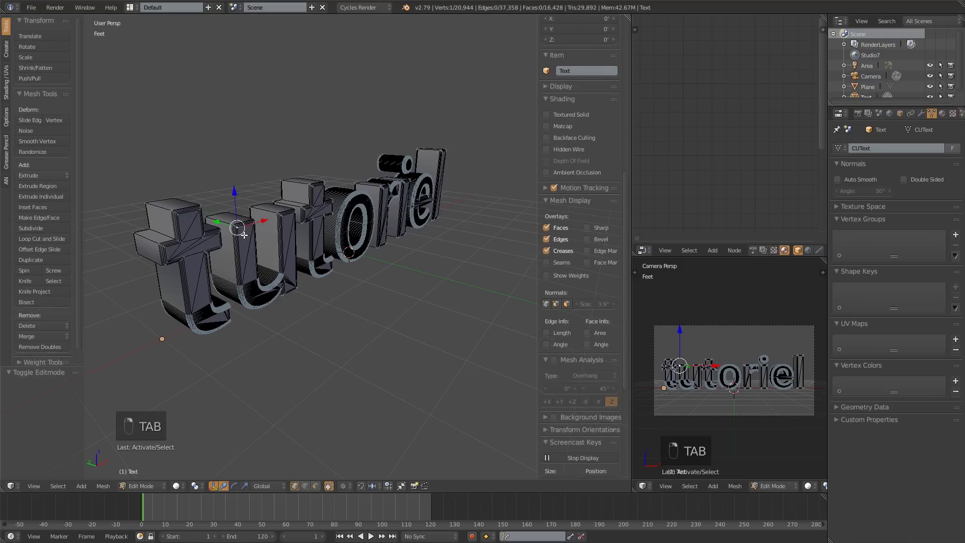
key("g")
right_click(291, 169)
key("Tab")
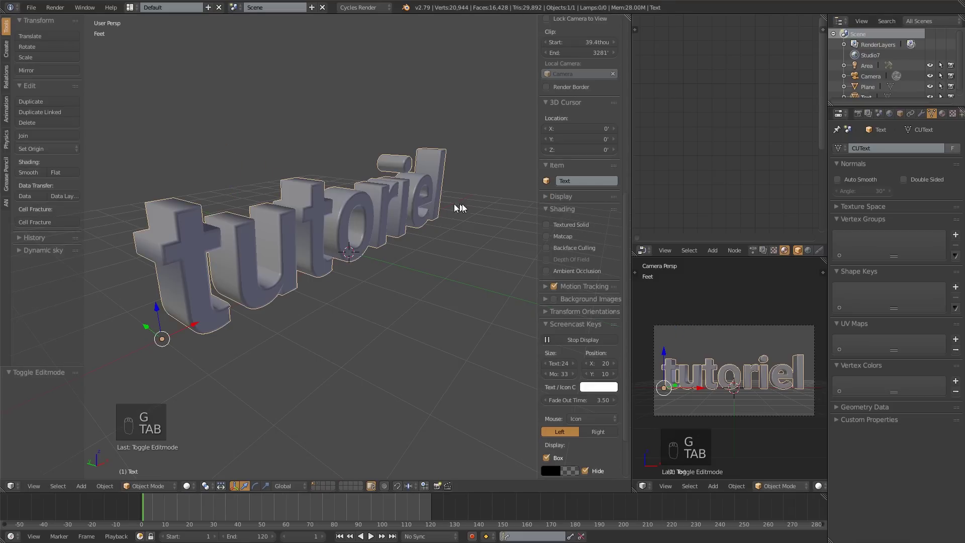
middle_click_drag(459, 209, 248, 217)
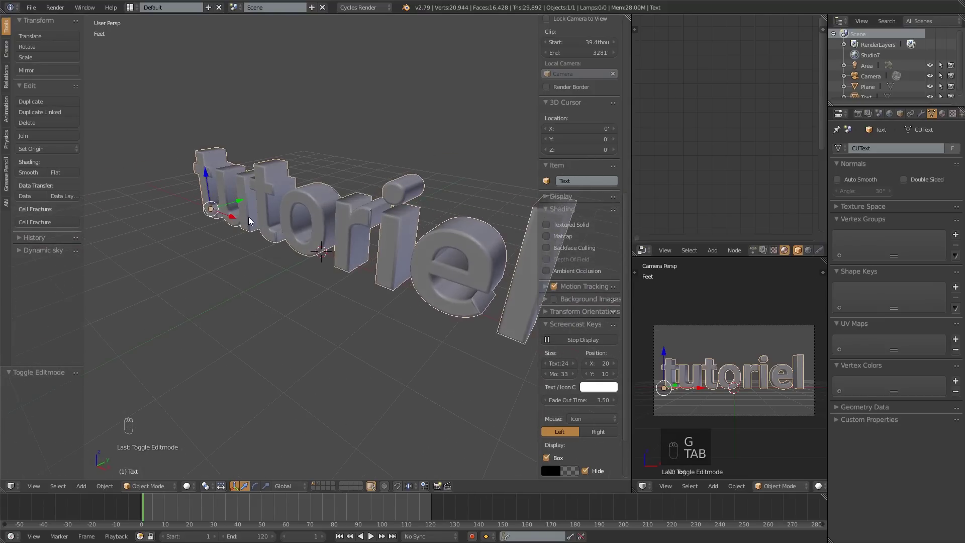
Select all vertices and Remove Doubles, merging 20,944 vertices down to 14,960.
key("Tab")
scroll(422, 238, "up", 5)
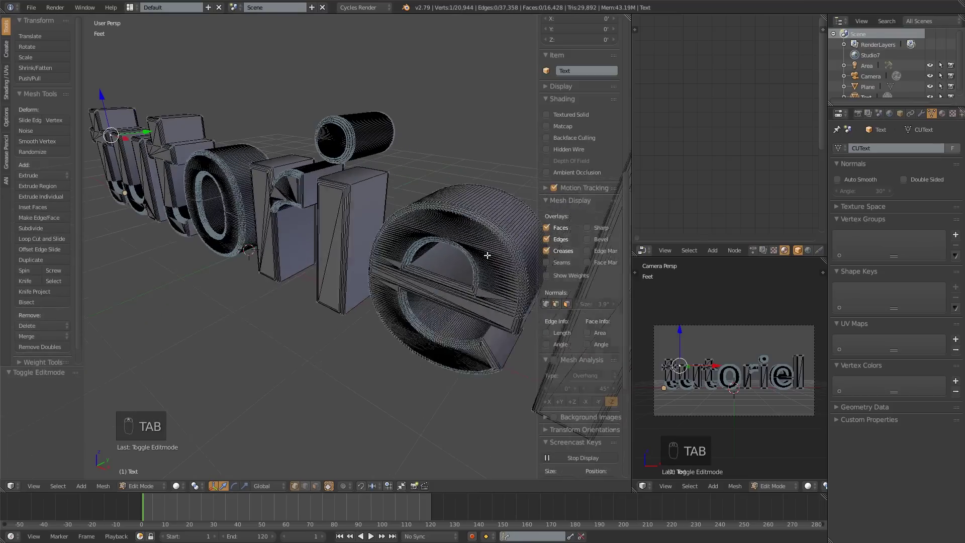
scroll(507, 206, "down", 5)
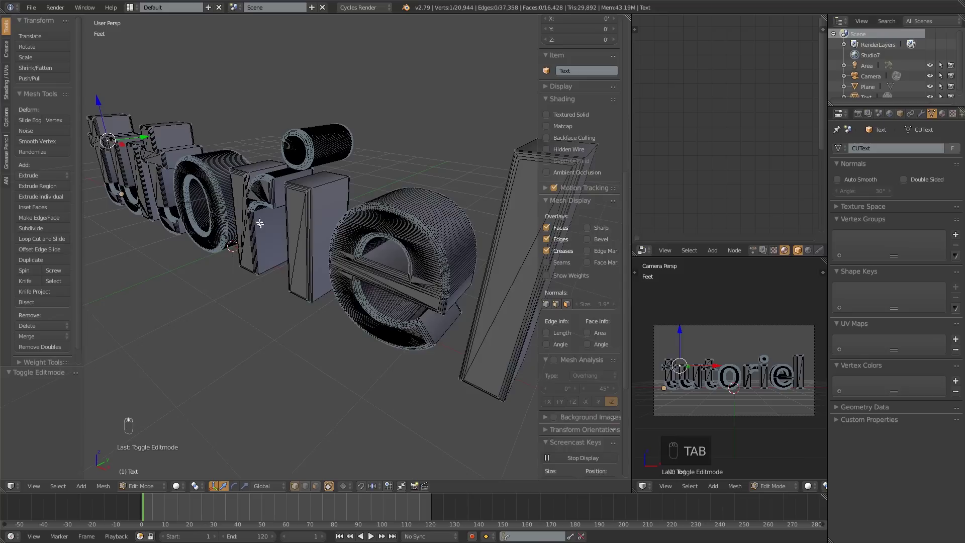
key("a")
key("a")
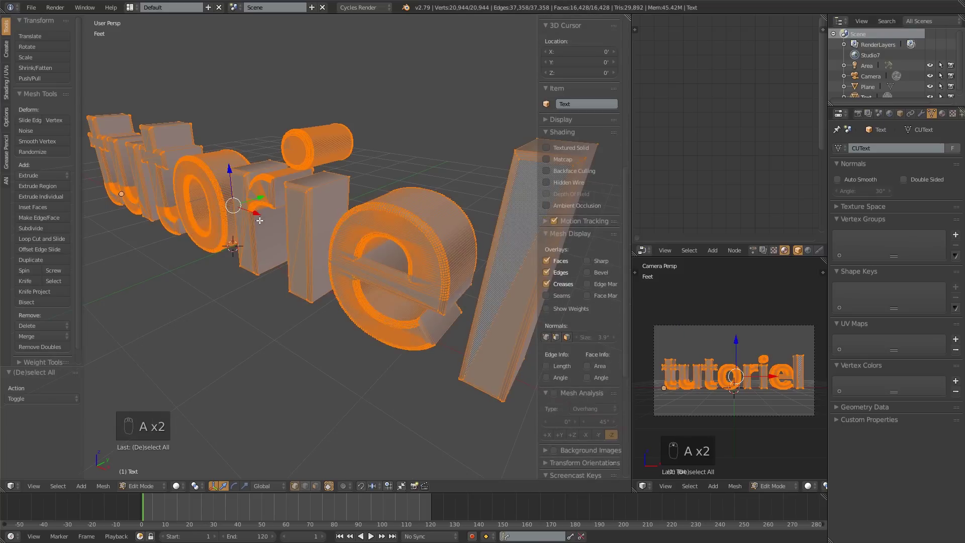
key("w")
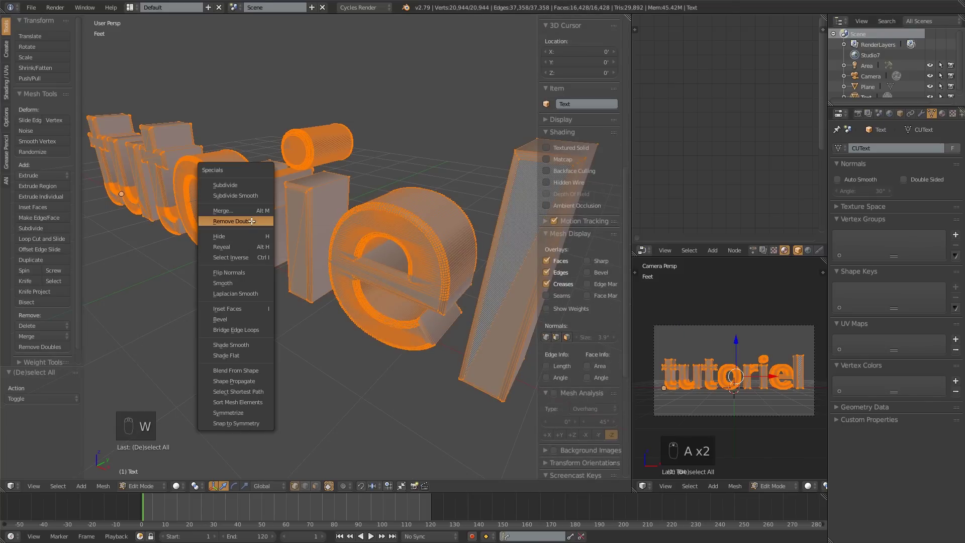
left_click(251, 221)
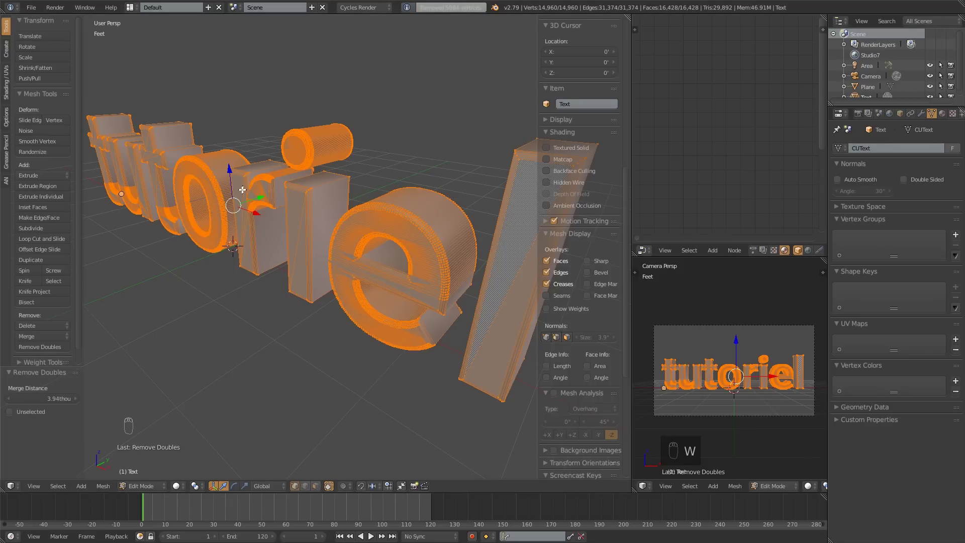
middle_click_drag(242, 189, 246, 232)
key("Tab")
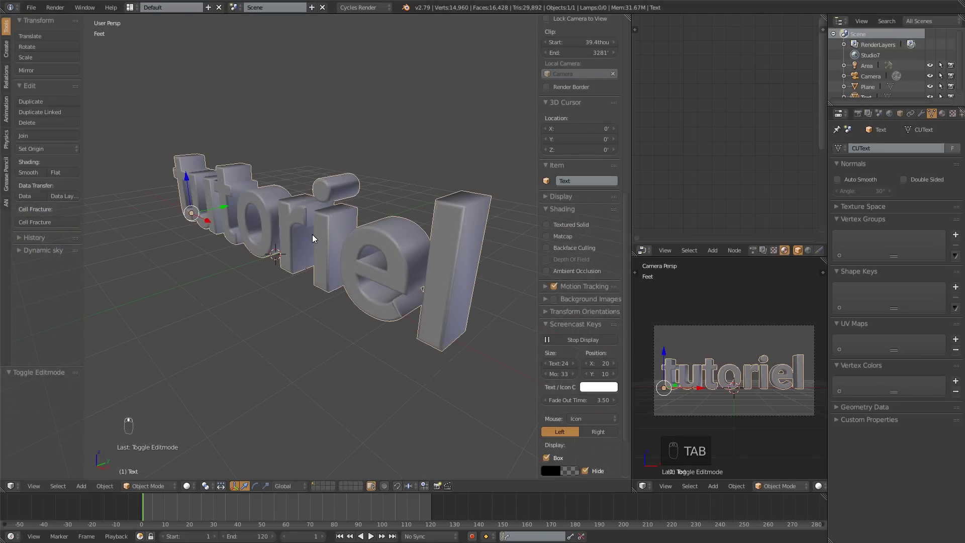
Check the merged mesh in Edit Mode, then return to a frontal view of 'tutoriel'.
mouse_move(393, 249)
middle_mouse_down()
mouse_move(434, 241)
mouse_move(400, 236)
middle_mouse_up()
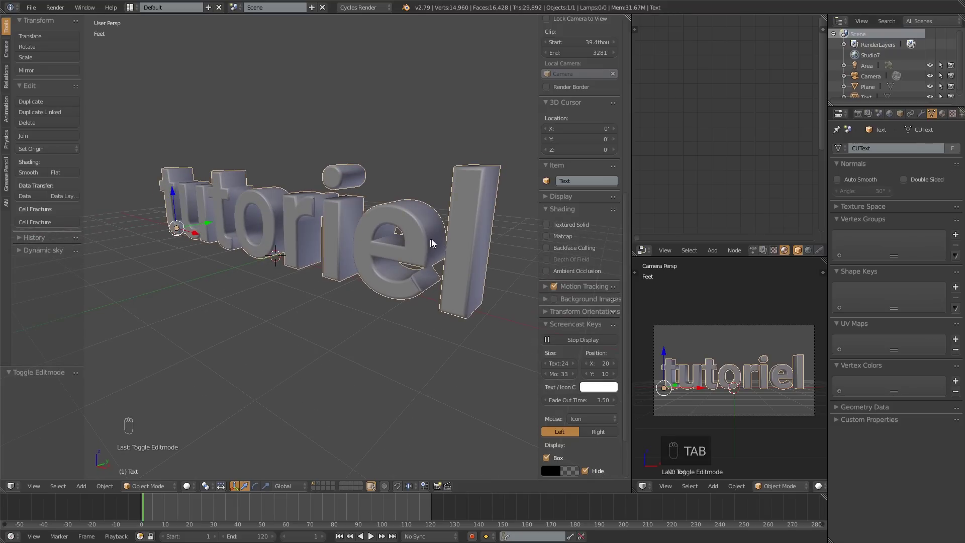
key("Tab")
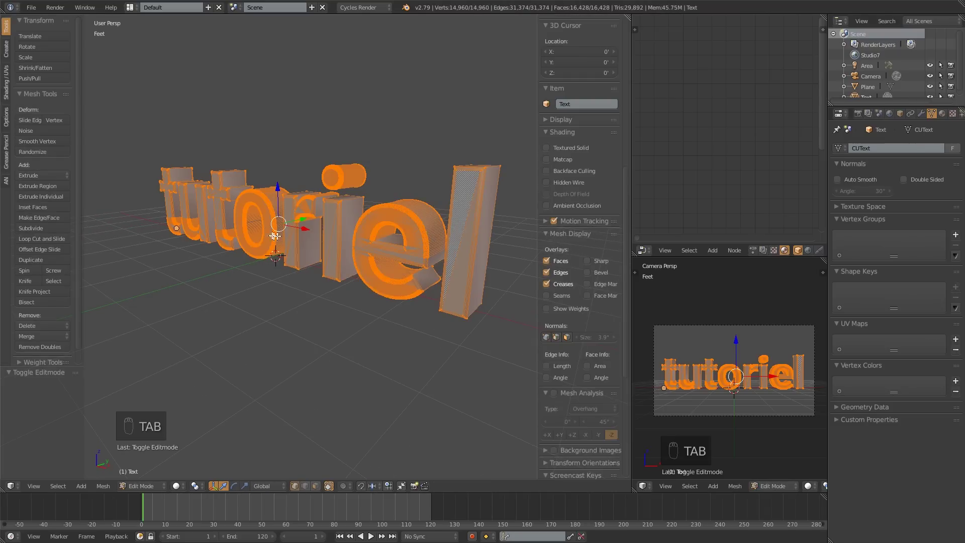
key("Tab")
middle_click_drag(240, 229, 387, 222)
scroll(378, 183, "up", 3)
middle_click_drag(378, 183, 354, 245, "ctrl")
middle_click_drag(262, 241, 361, 333)
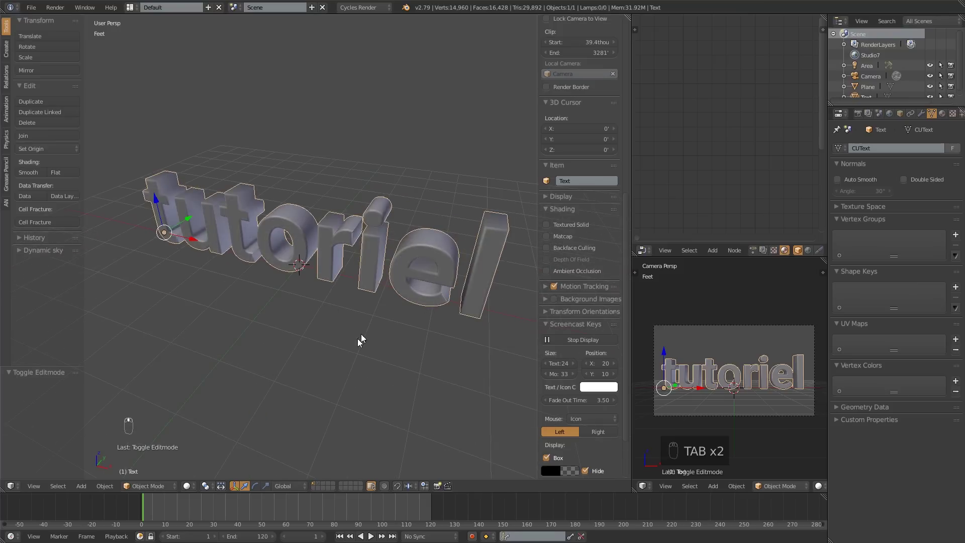
Show the backdrop on layer 2, set render resolution to 50%, and preview Cycles in camera view.
left_click(317, 483, "shift")
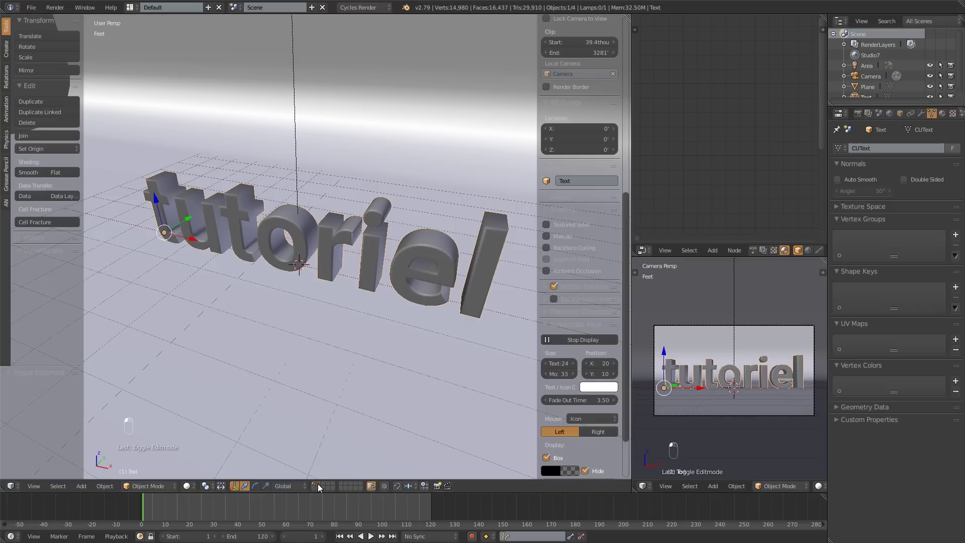
left_click(857, 114)
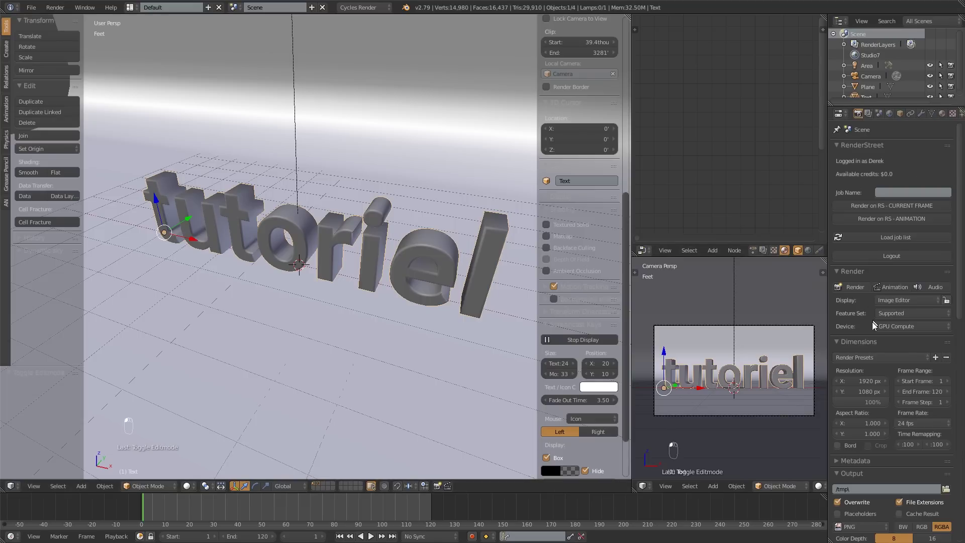
left_click(877, 400)
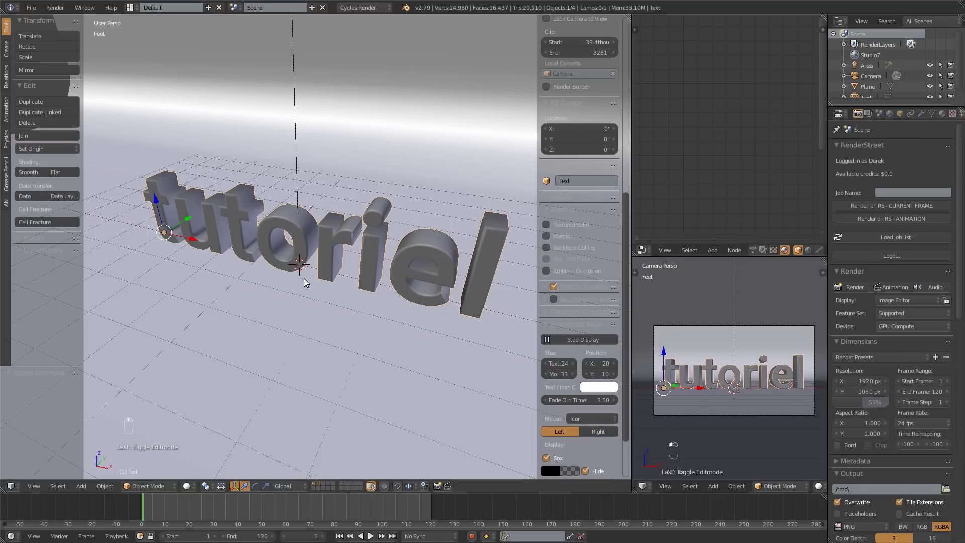
middle_click_drag(308, 278, 341, 286)
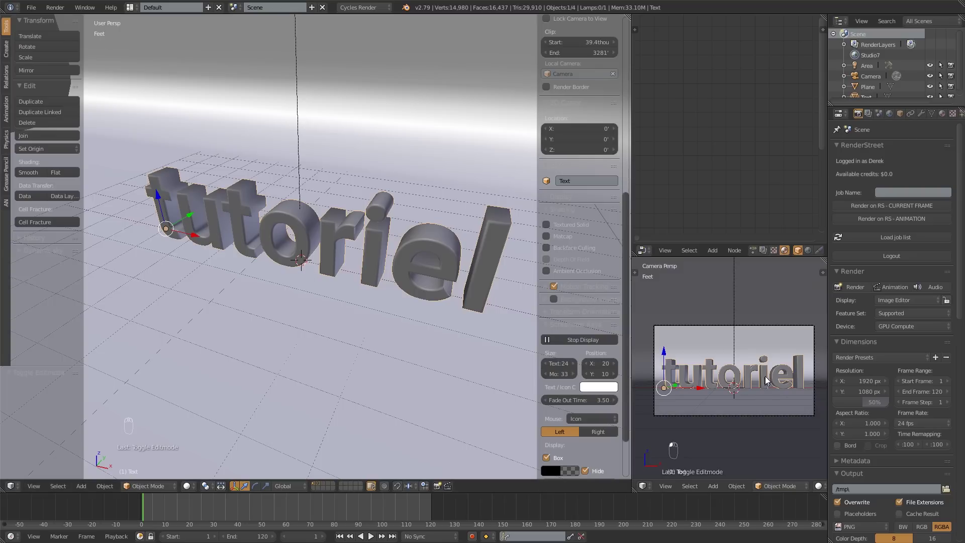
key("shift+z")
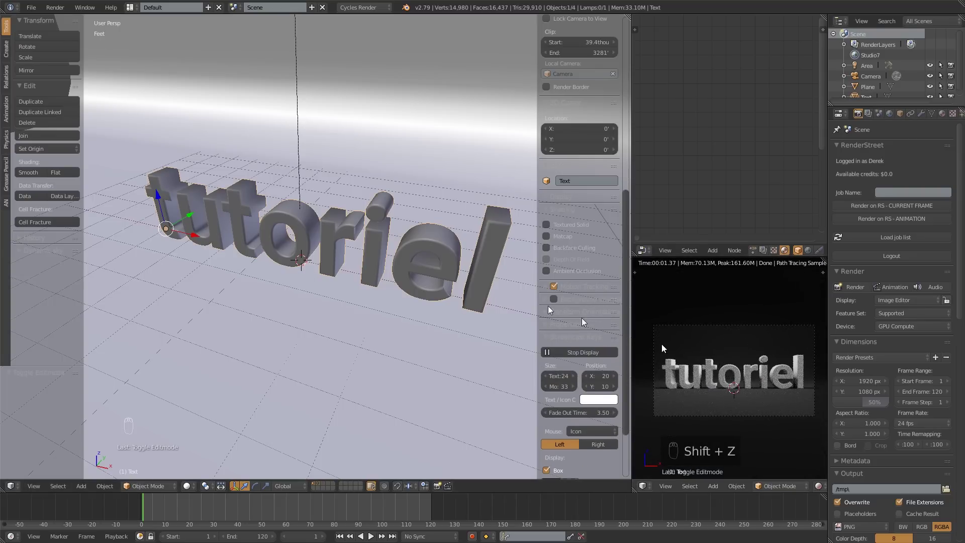
Set the area lamp's emission strength to 200.
right_click(296, 119)
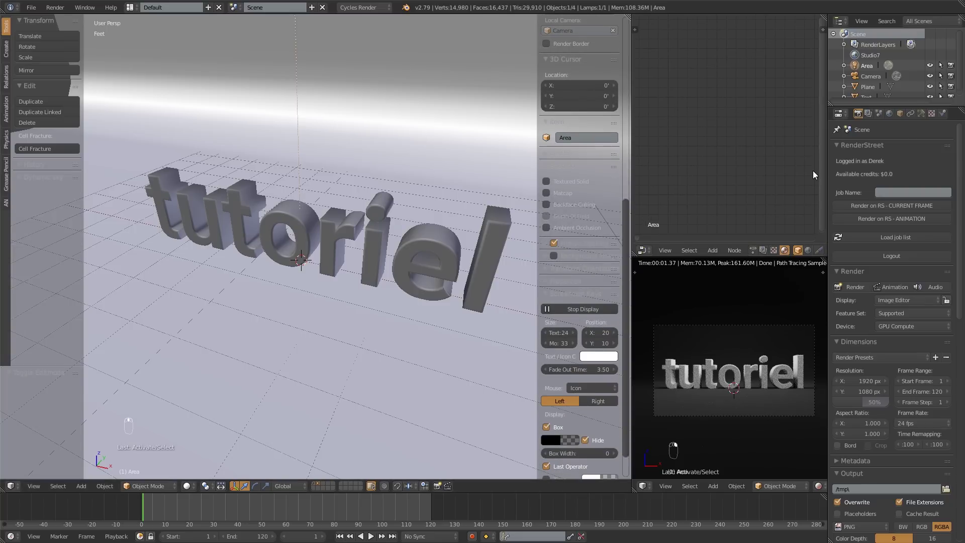
key("KP_Decimal")
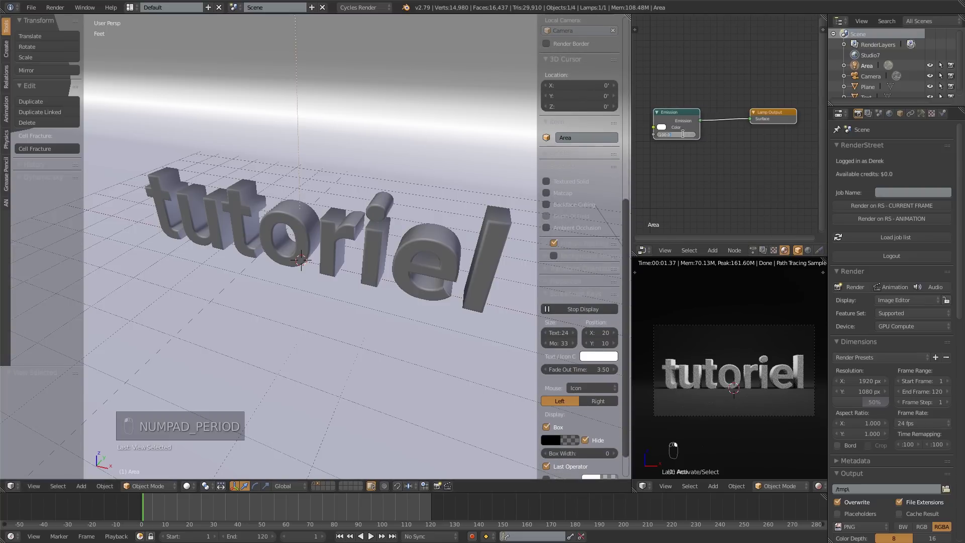
key("Return")
key("KP_0")
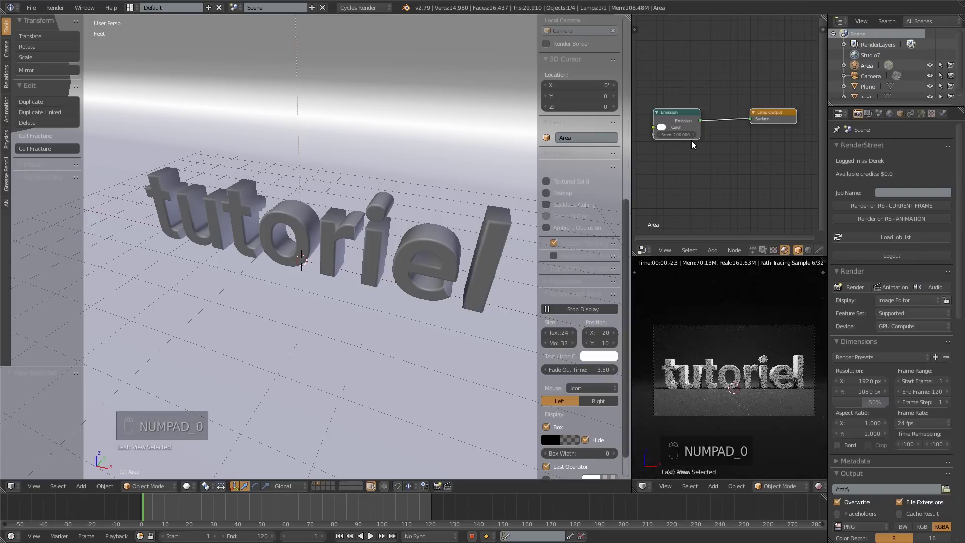
Give the 'tutoriel' mesh a new pink-magenta diffuse material.
right_click(373, 241)
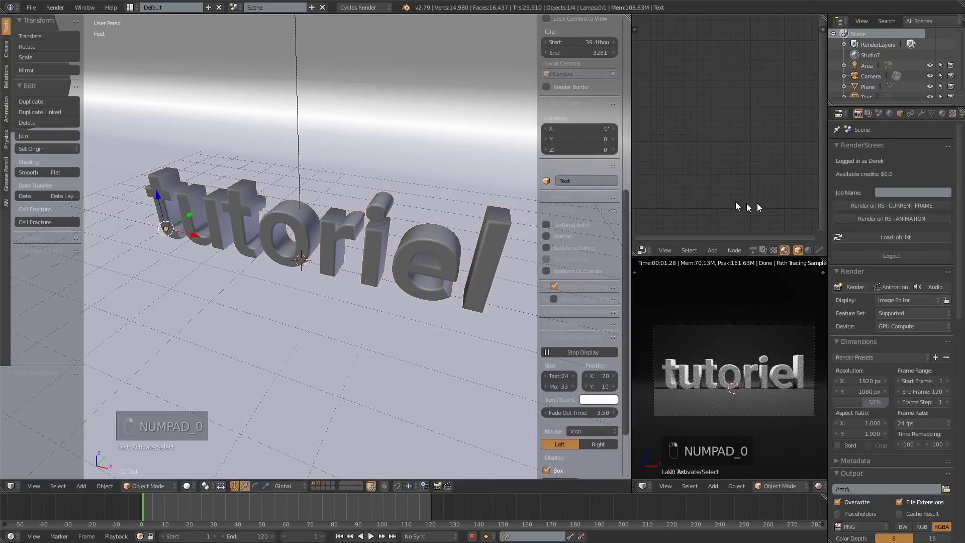
left_click(942, 114)
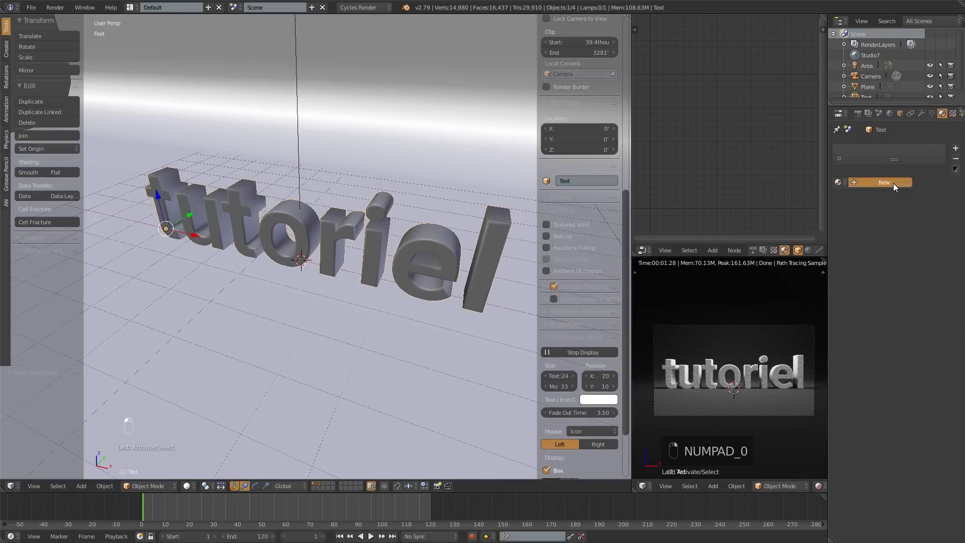
left_click(893, 183)
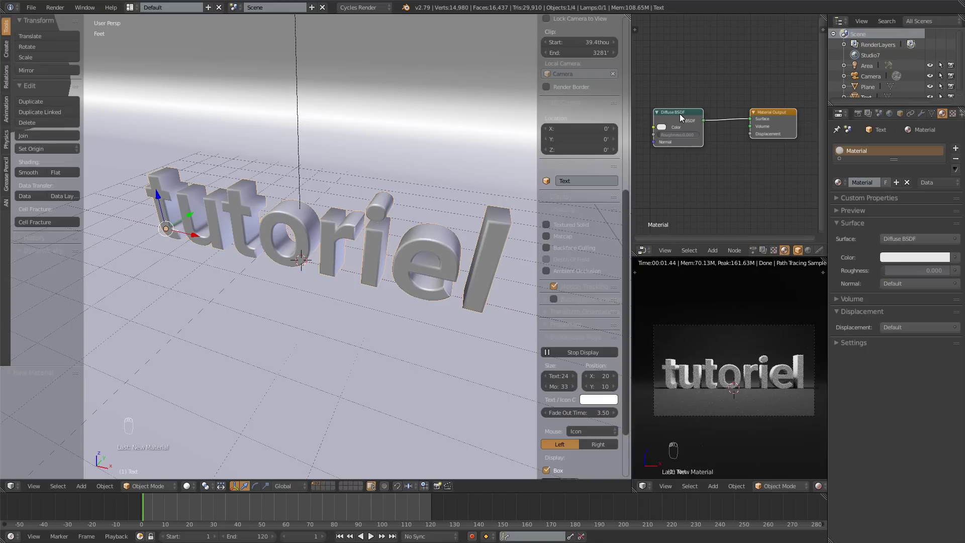
left_click(664, 127)
left_click(695, 77)
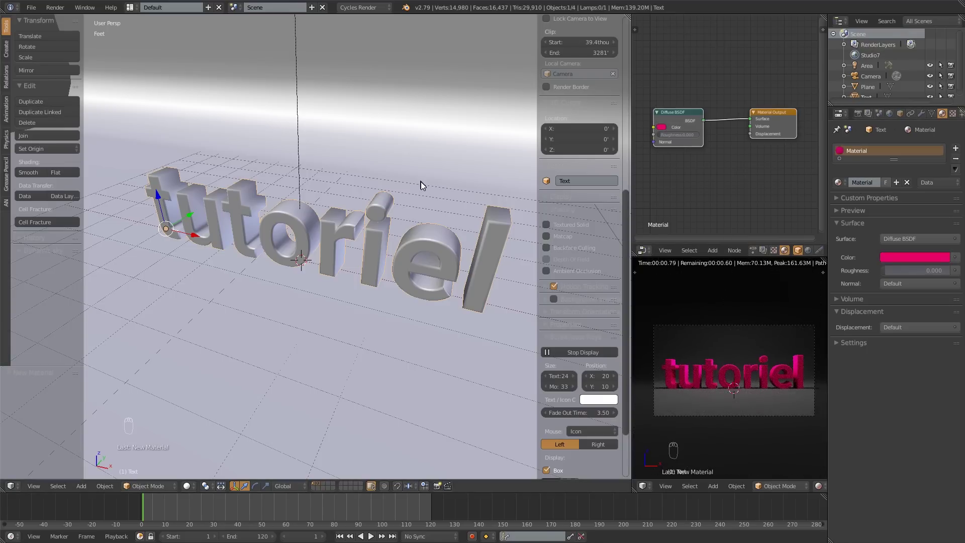
middle_click_drag(385, 175, 324, 248)
Save the blend file, overwriting the existing one, and start the final F12 render.
key("ctrl+s")
left_click(376, 177)
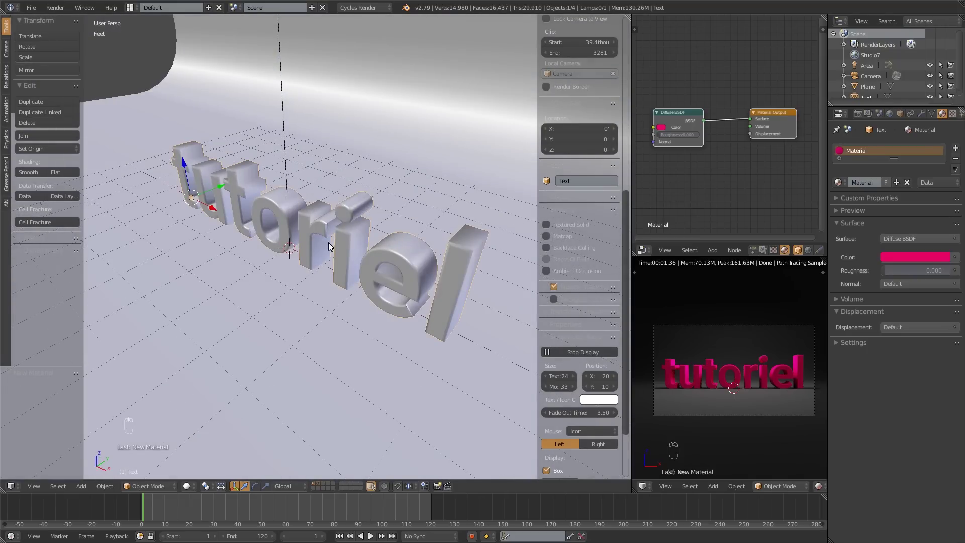
key("F12")
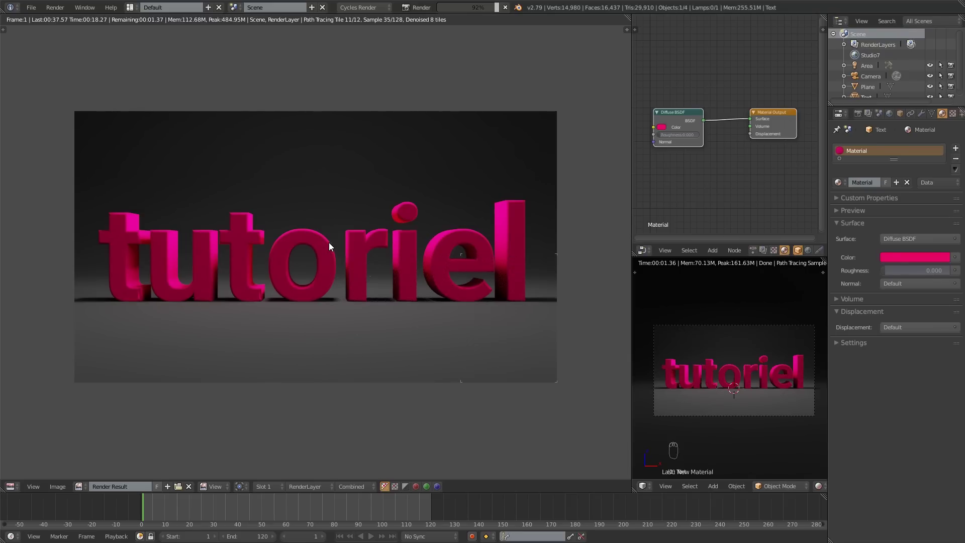
Shift the finished Cycles render of the magenta 'tutoriel' text slightly in the Image Editor.
middle_click_drag(329, 246, 319, 249)
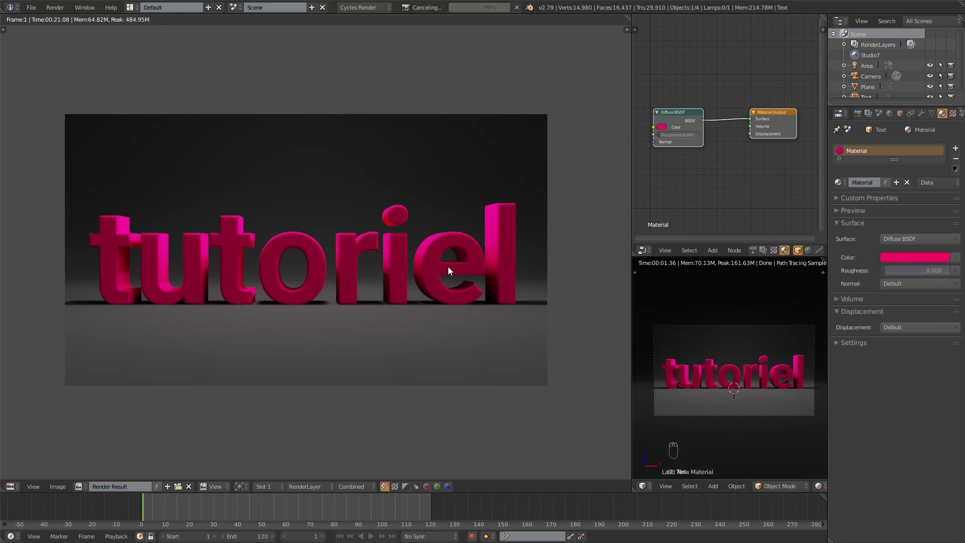